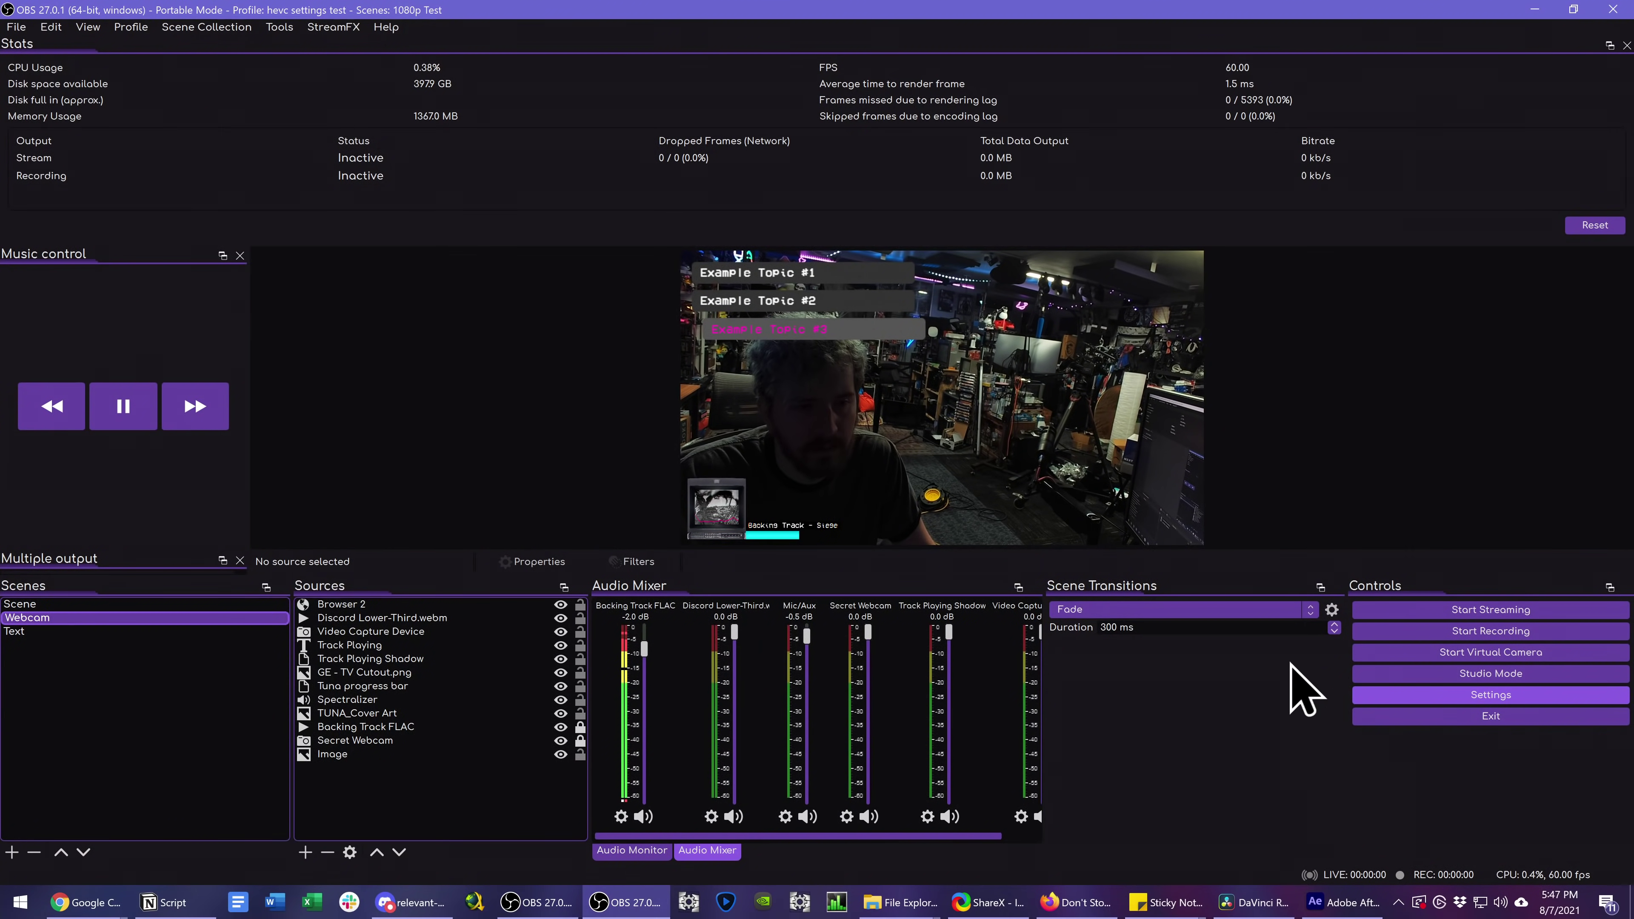
Open the OBS Studio Settings window from the Controls dock.
click(1363, 694)
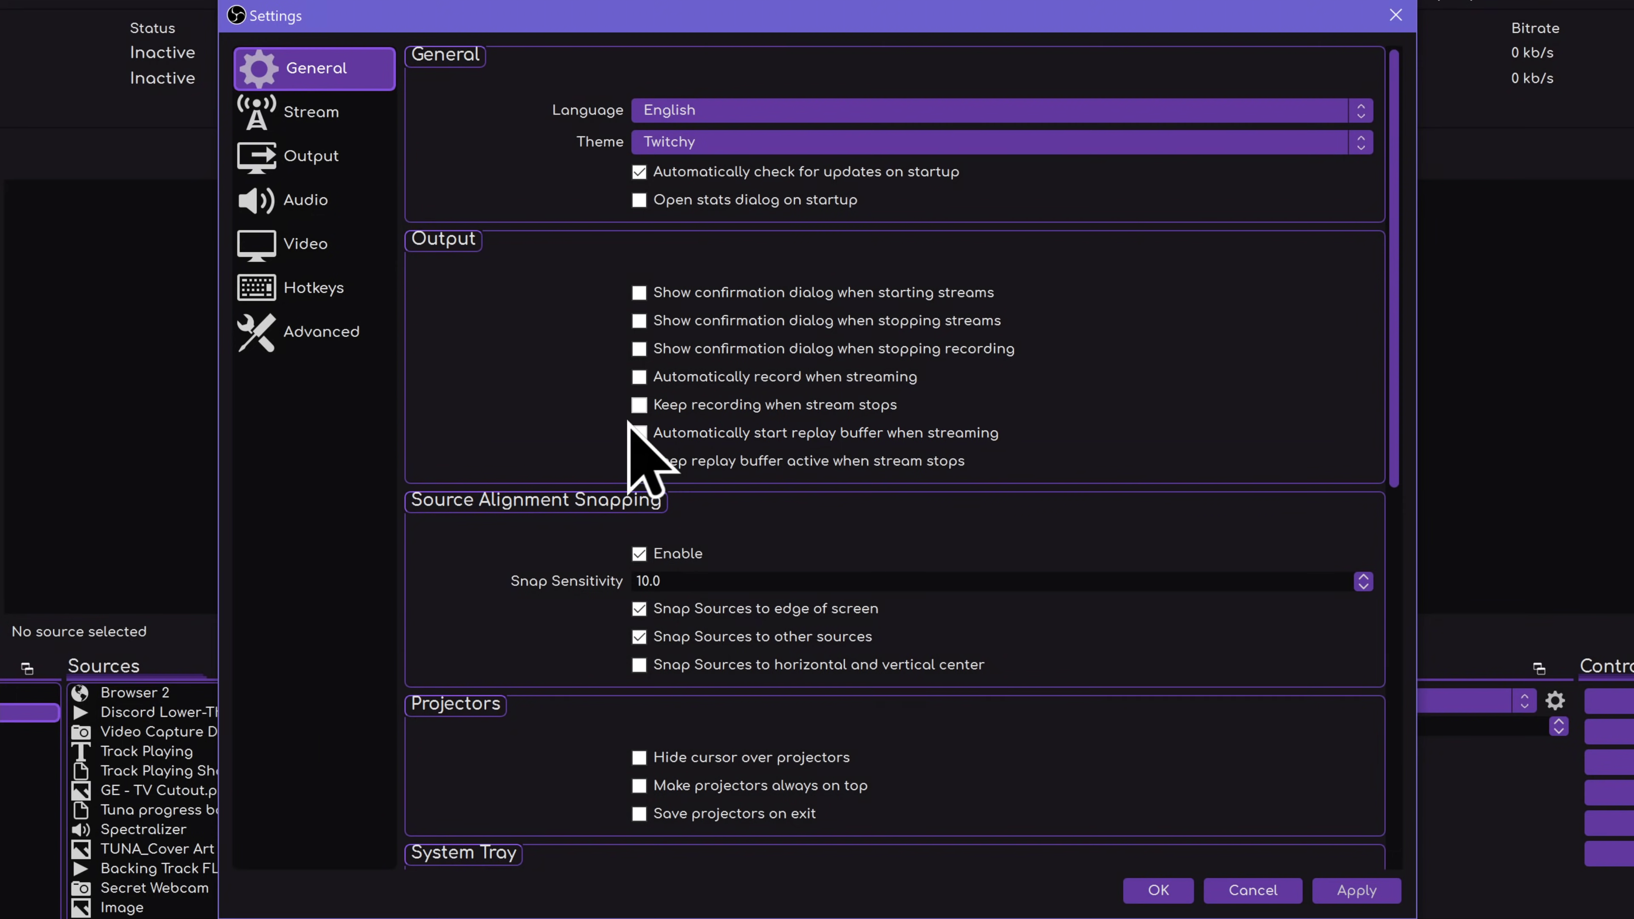
Check Enable Replay Buffer on the Output > Replay Buffer tab, then go back to General settings.
click(330, 155)
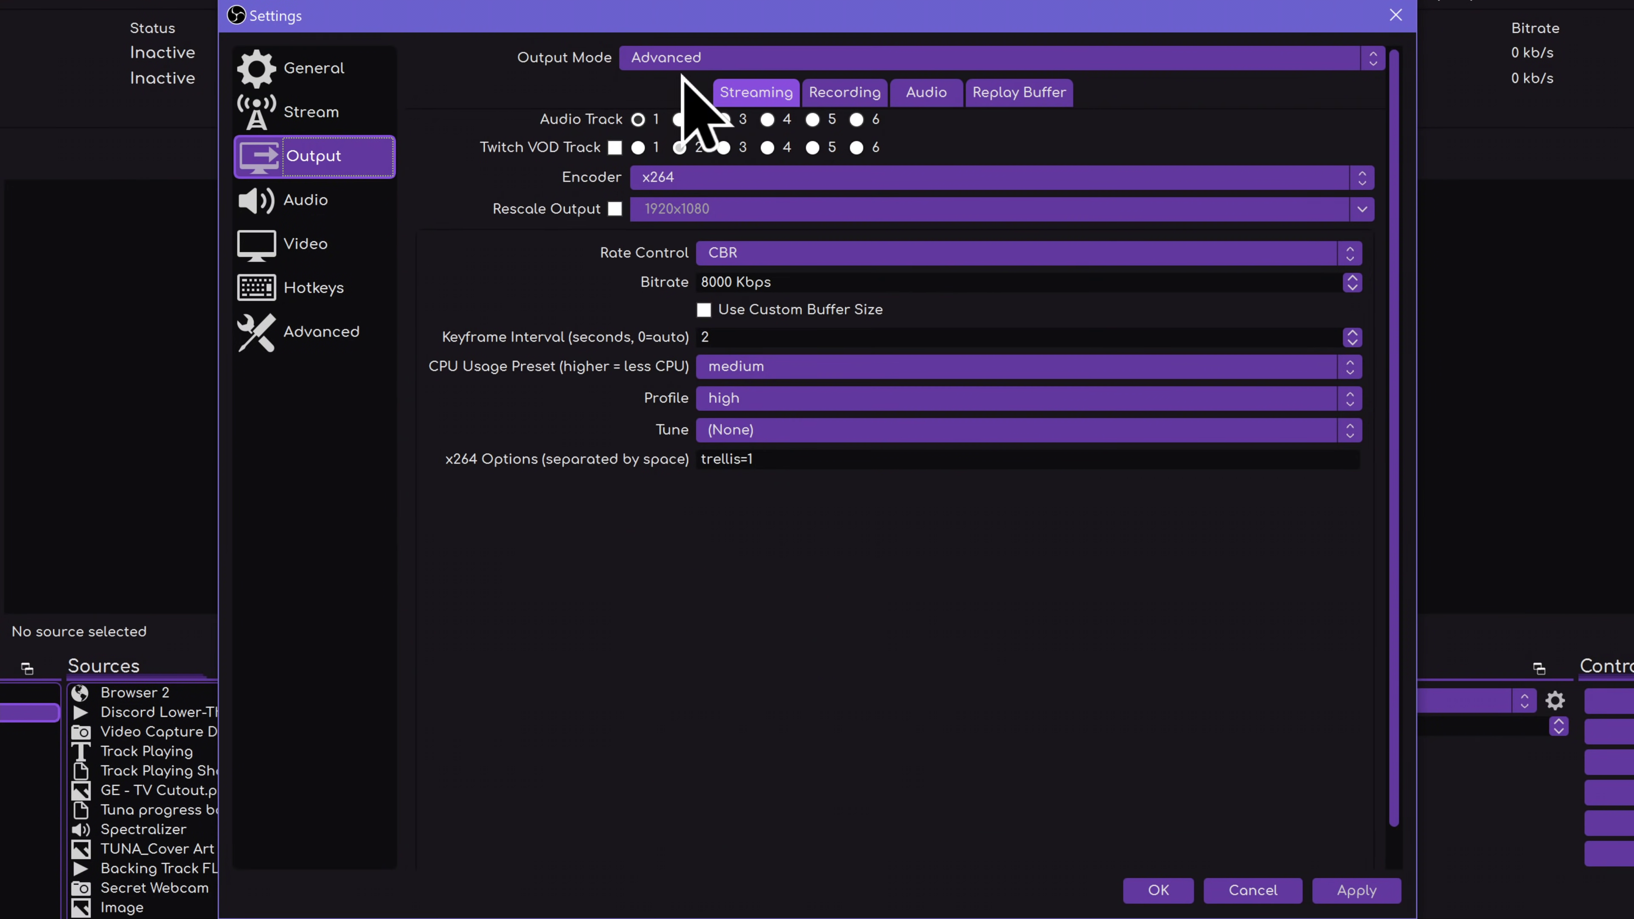
click(984, 84)
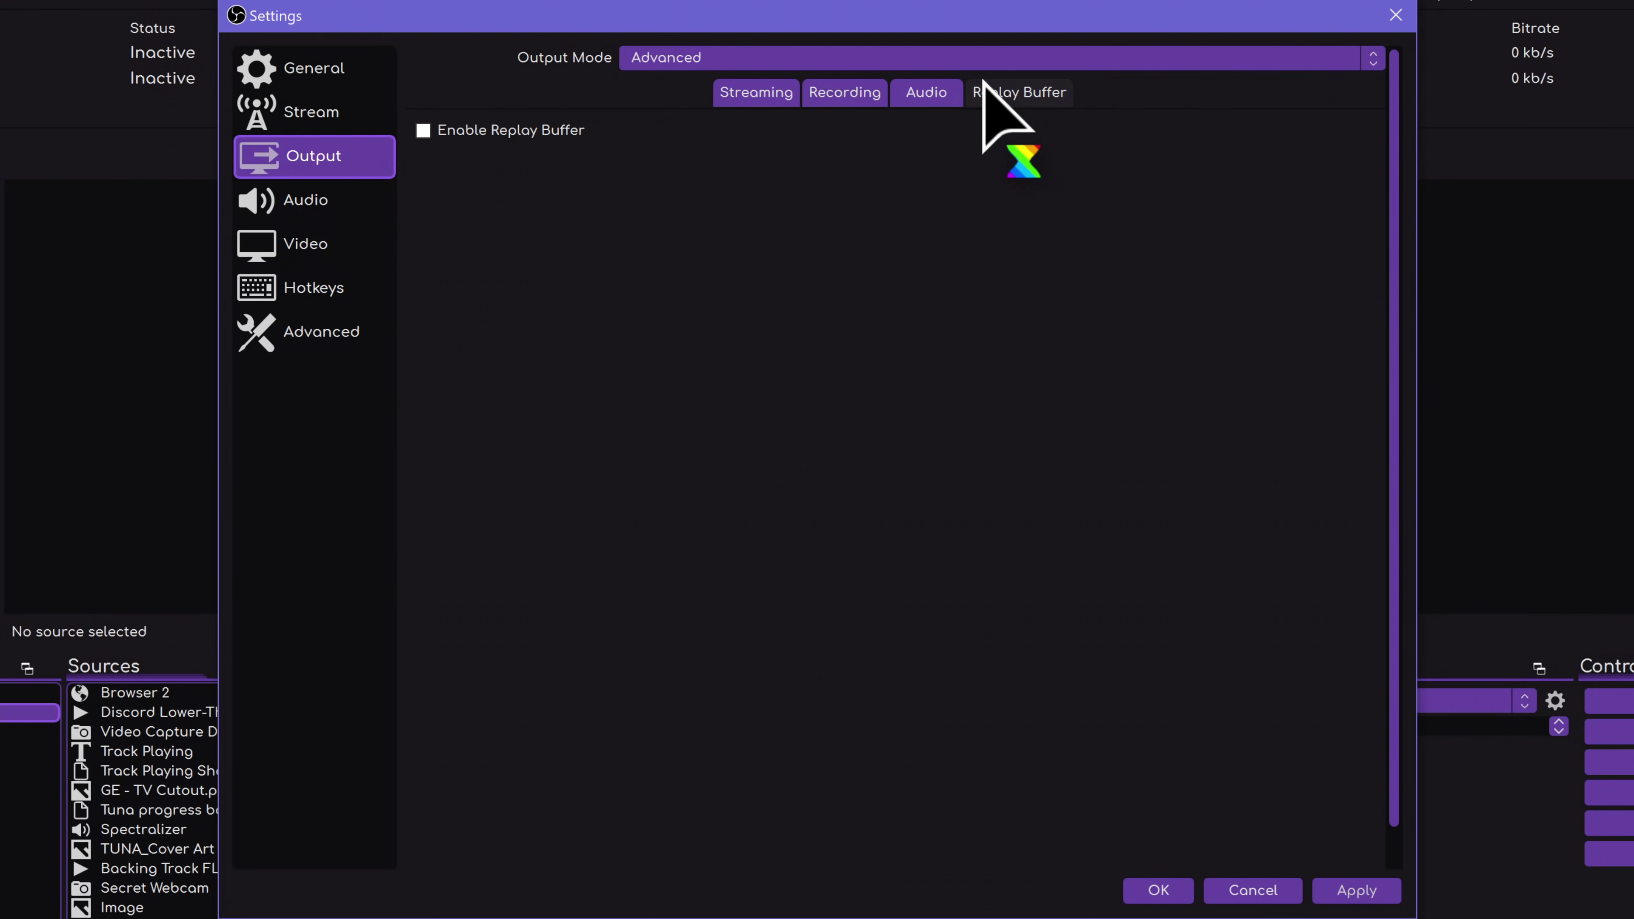
click(508, 129)
click(336, 75)
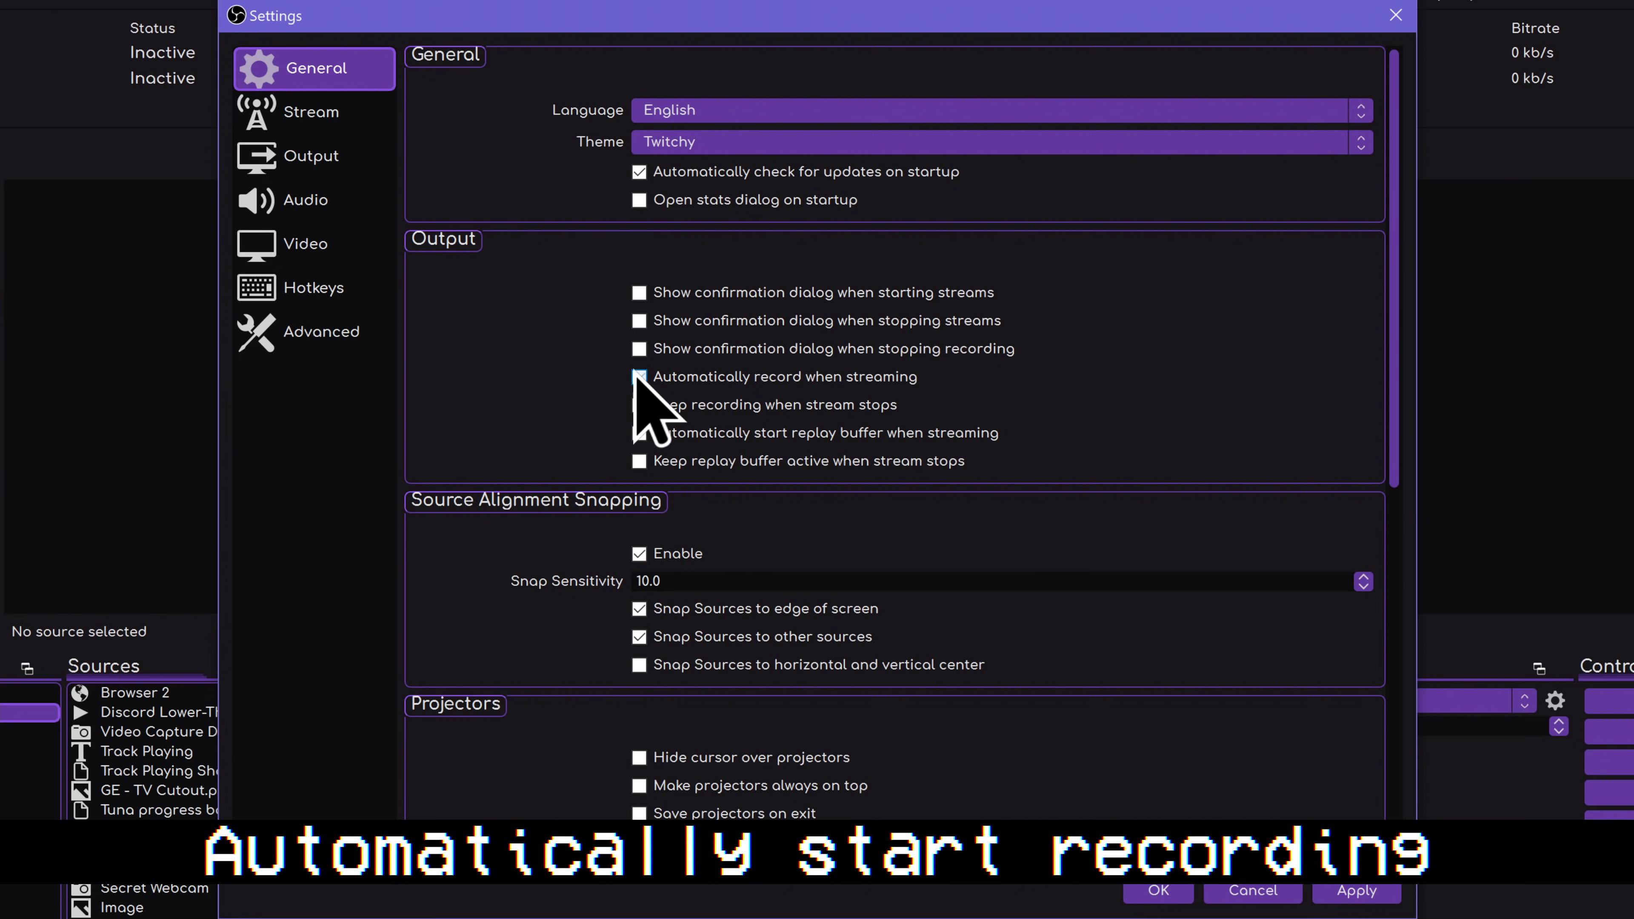
Enable automatic recording when streaming, then drag the Discord source in the preview to show snapping.
click(639, 377)
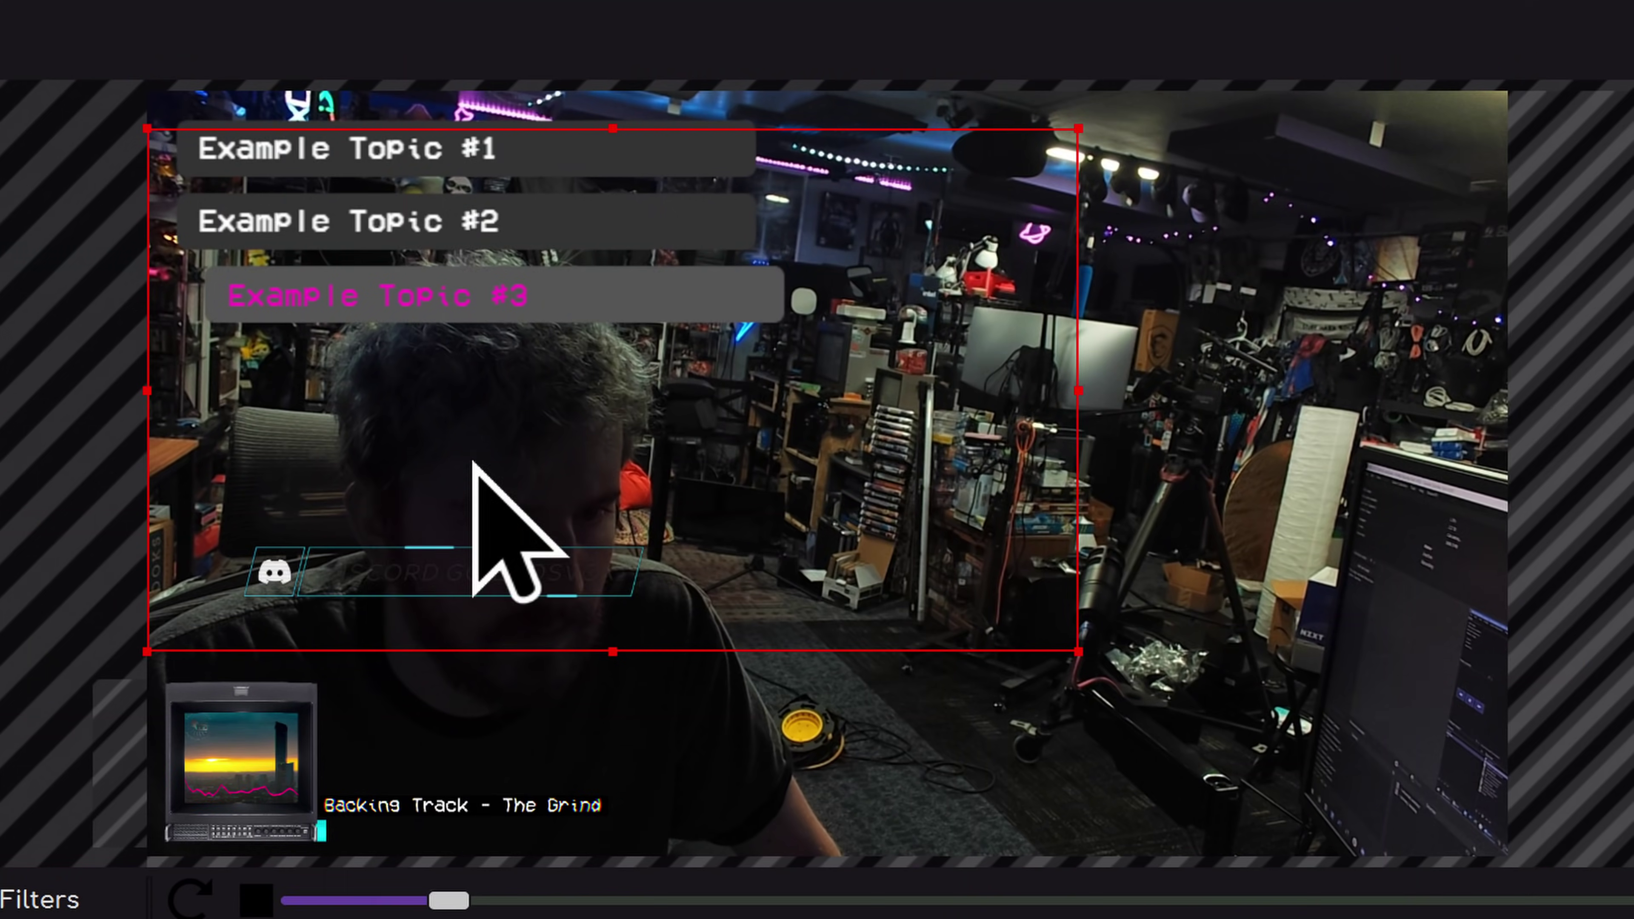
drag(510, 528, 722, 622)
drag(901, 624, 960, 639)
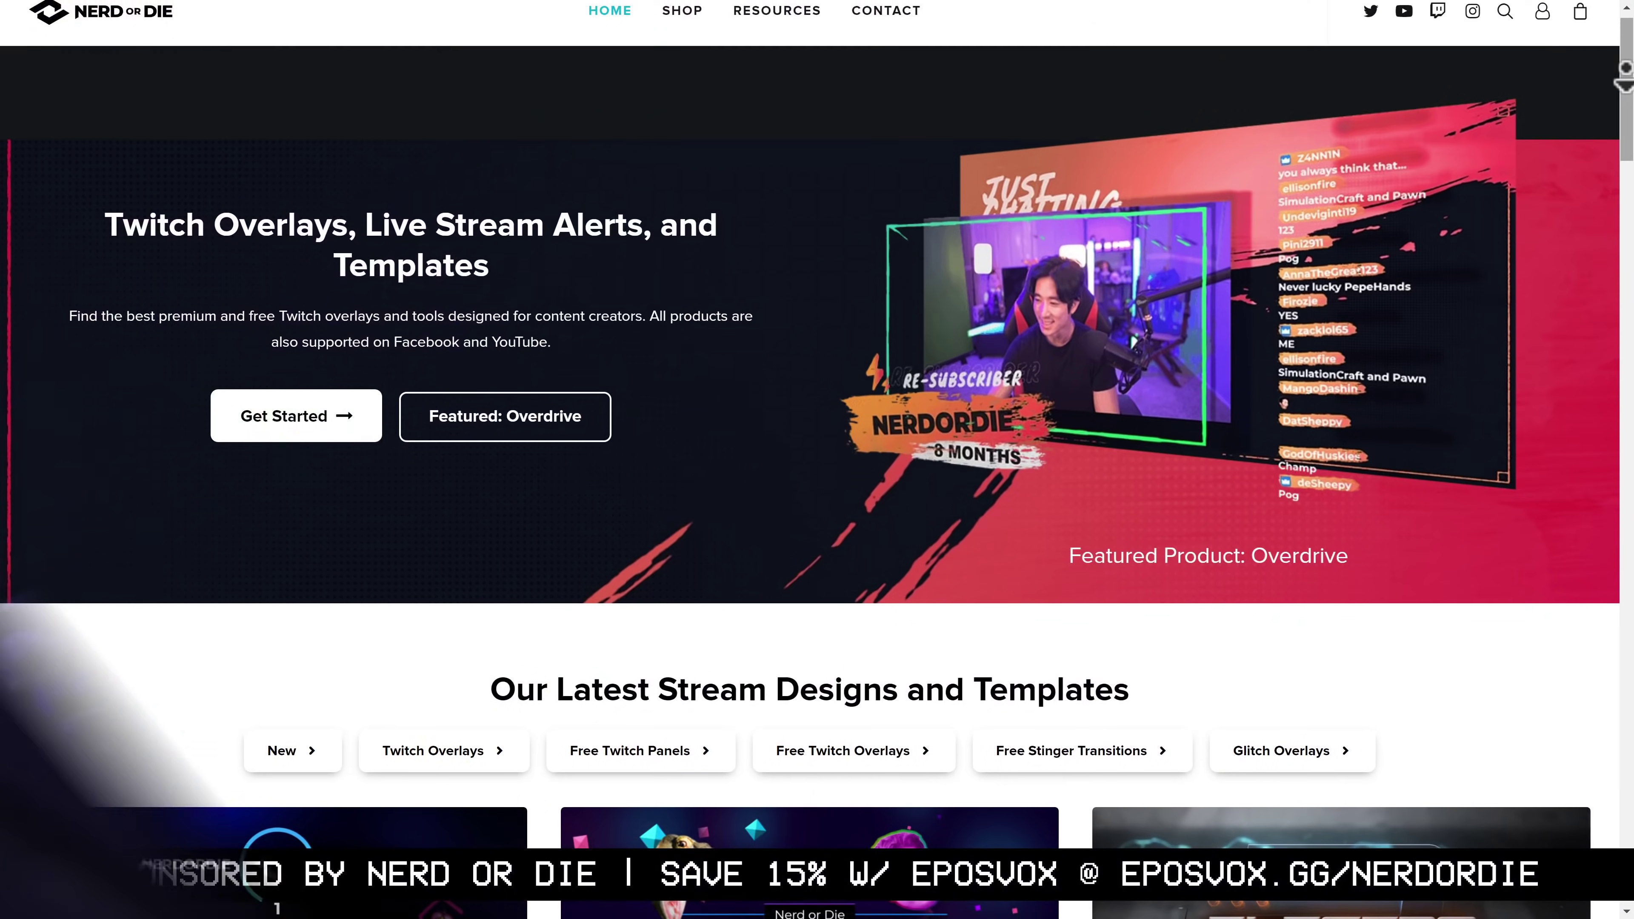
Scroll down the Nerd or Die homepage past the latest stream designs to the Full Stream Package listings.
scroll(817, 459, down, 3)
scroll(1624, 87, down, 2)
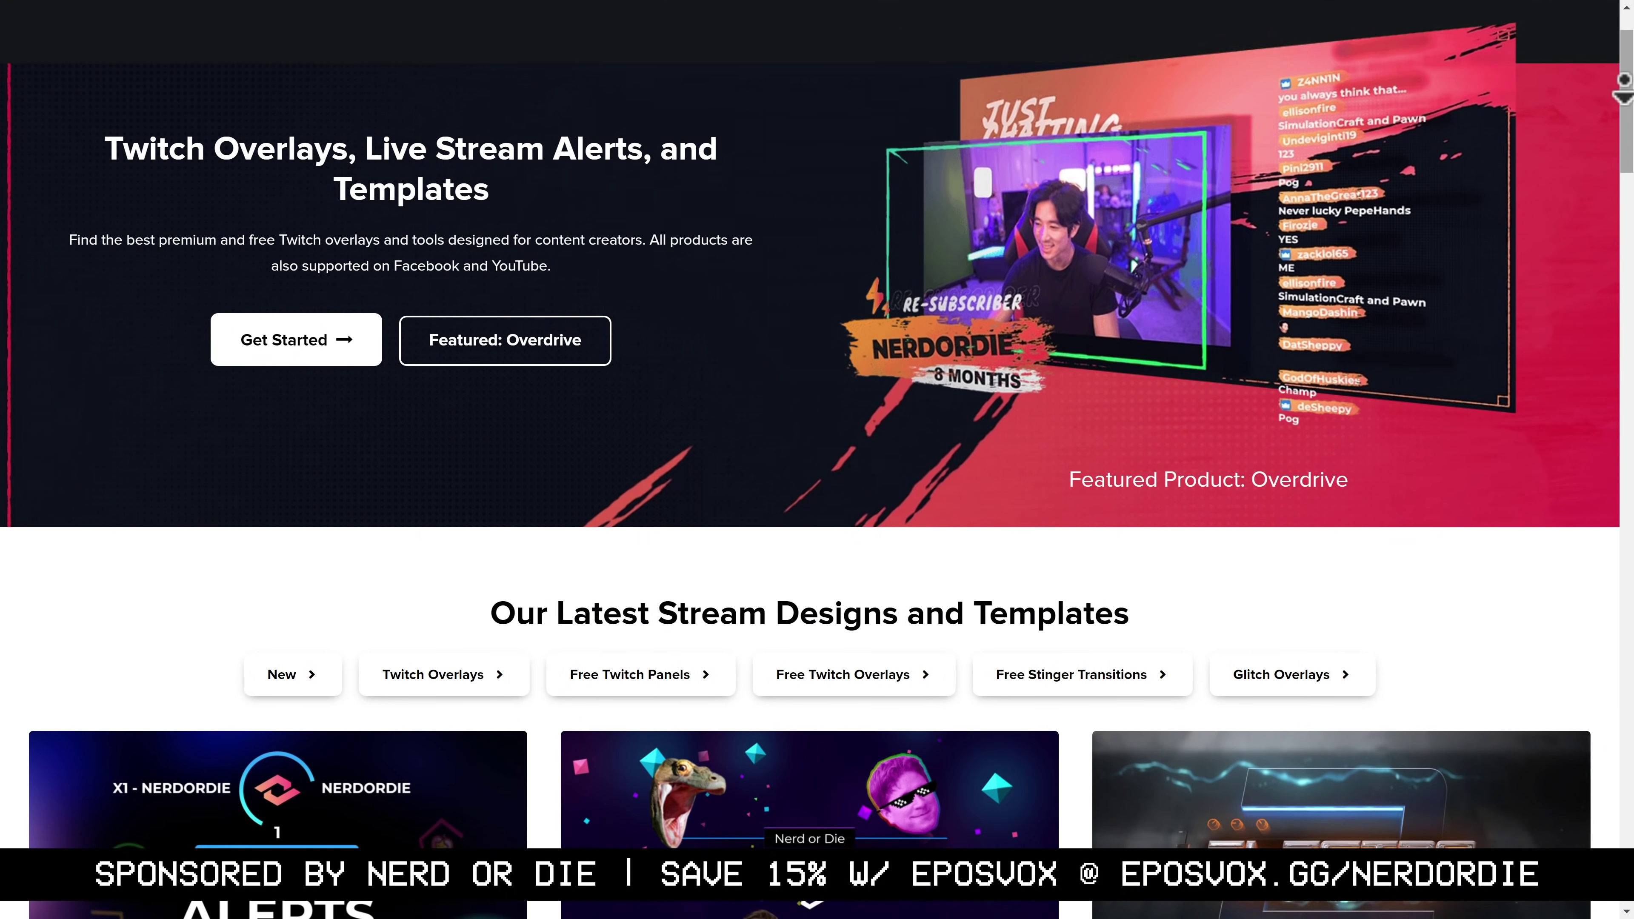
scroll(1624, 90, down, 2)
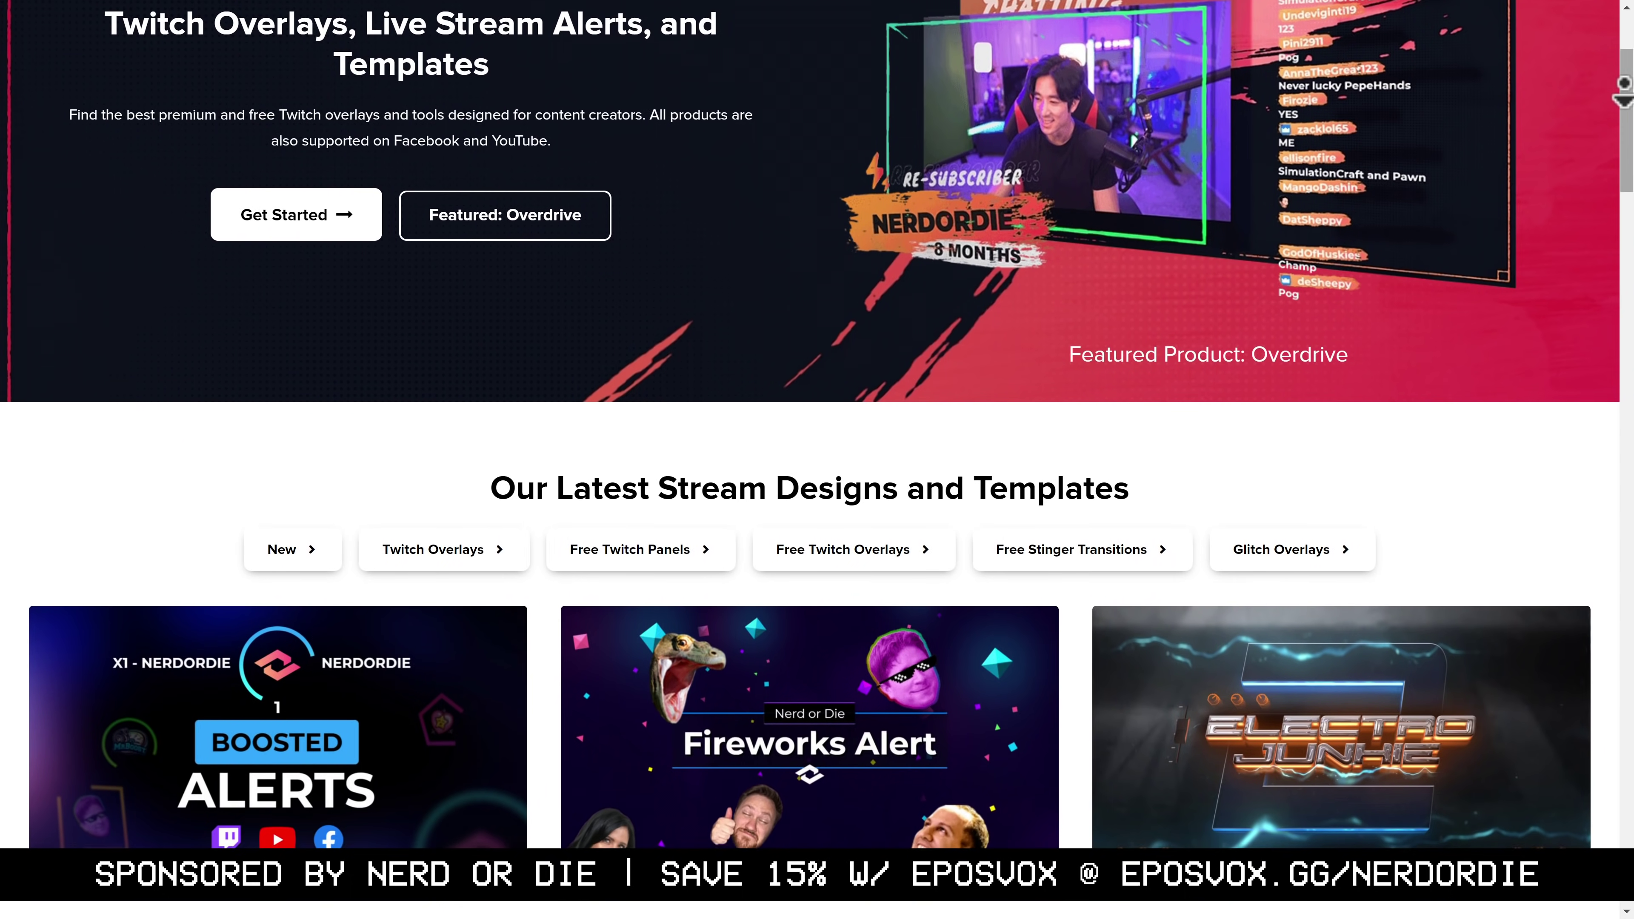
scroll(1623, 87, down, 3)
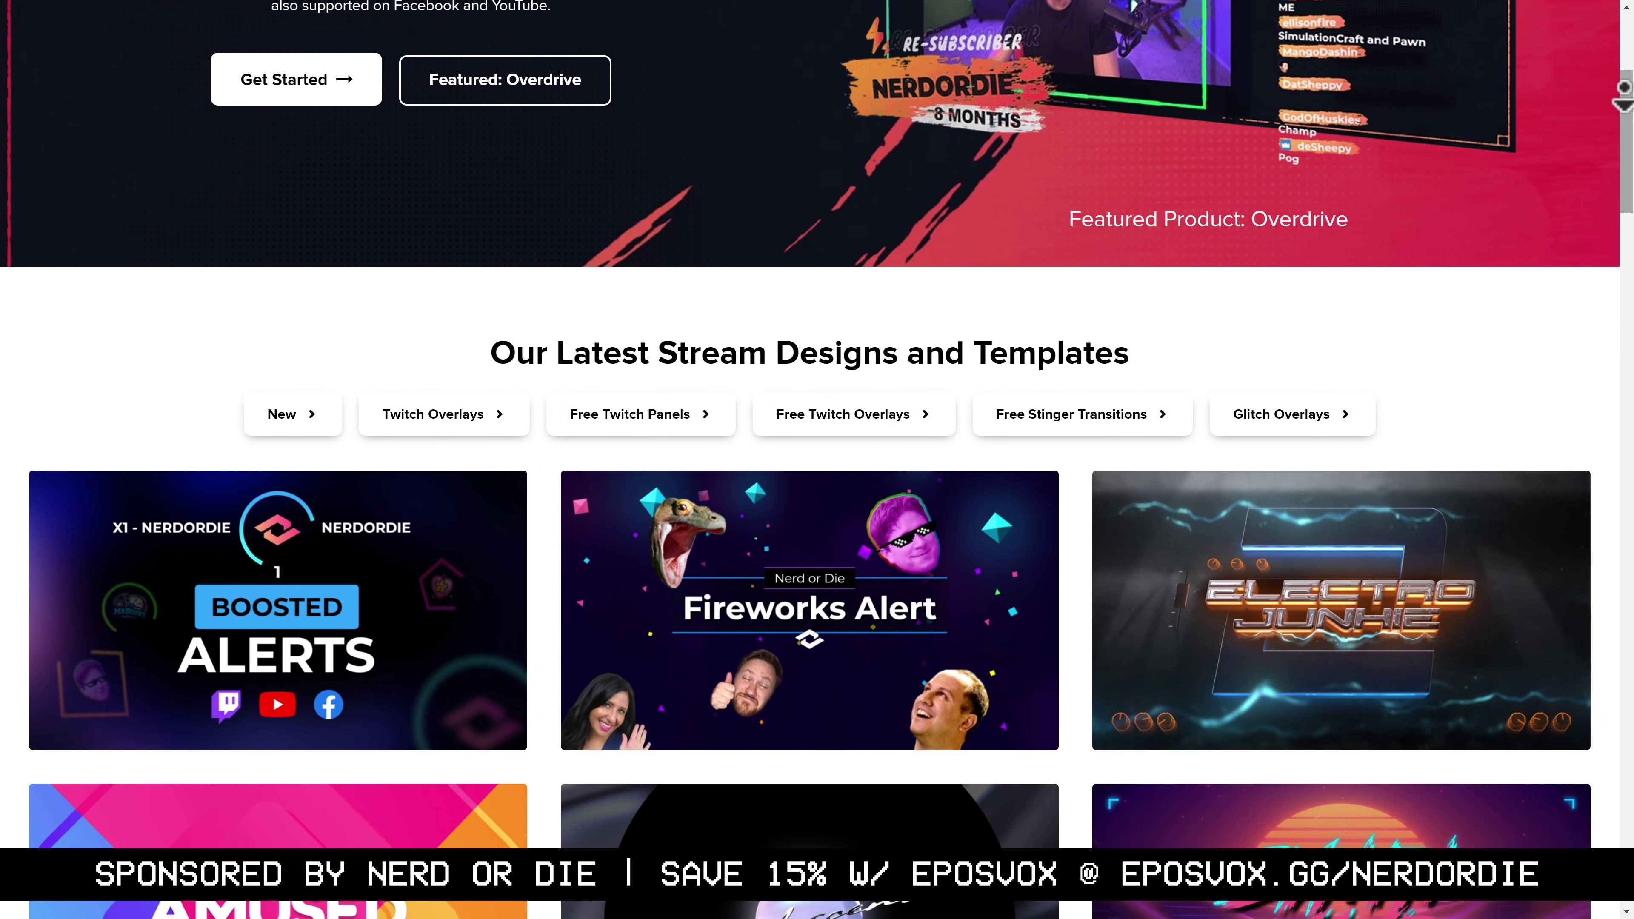
scroll(1624, 87, down, 3)
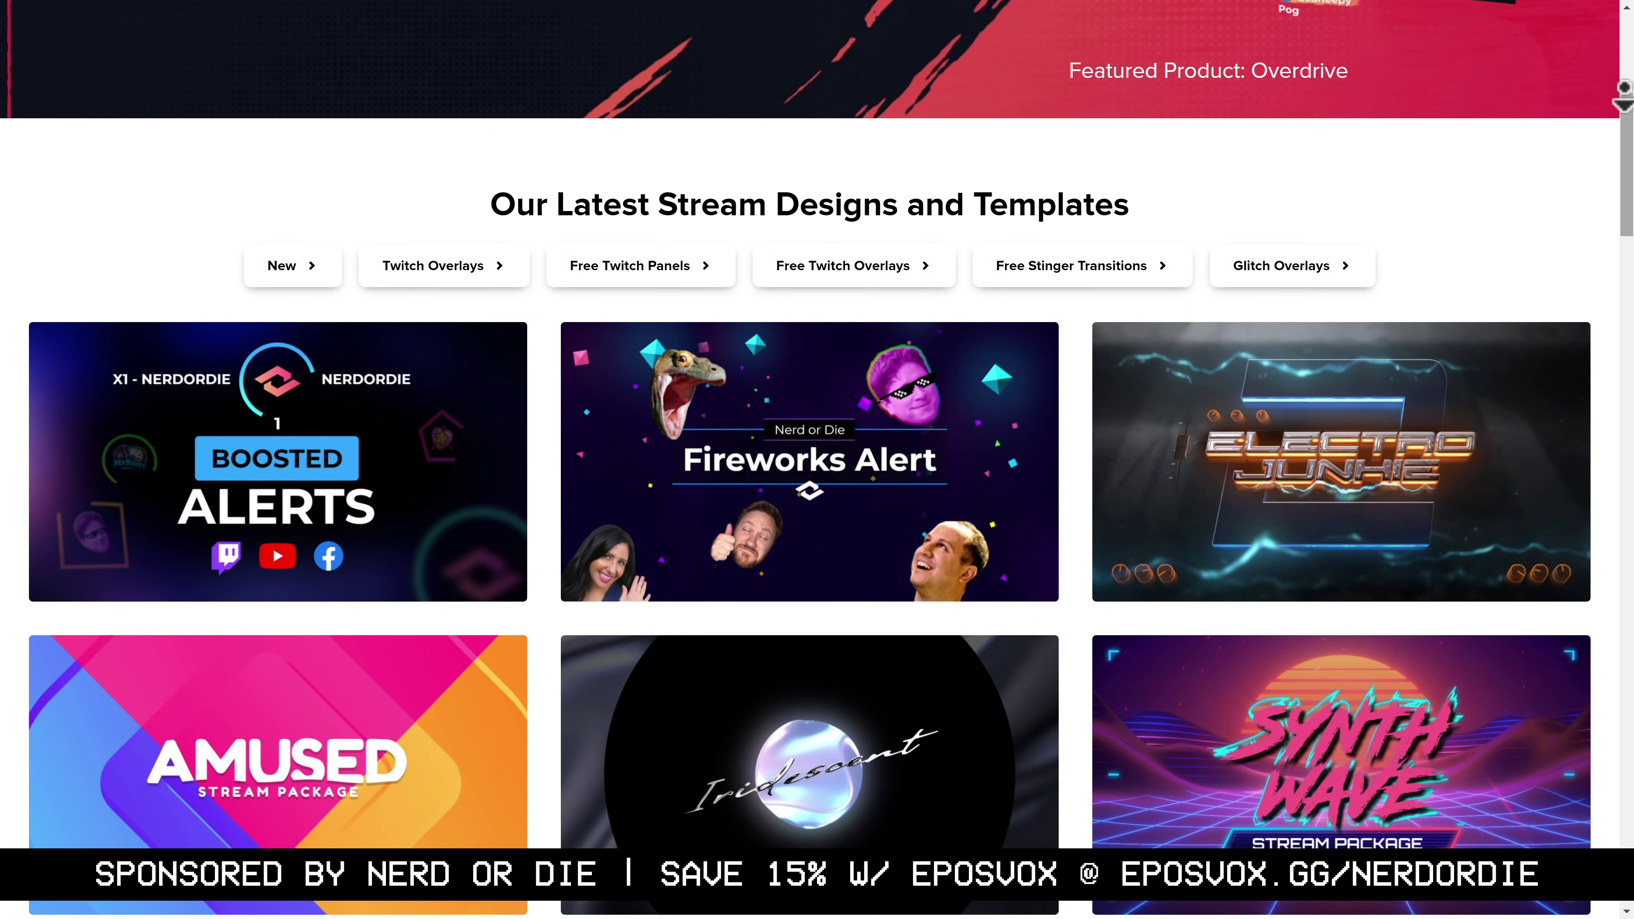
scroll(1623, 97, down, 3)
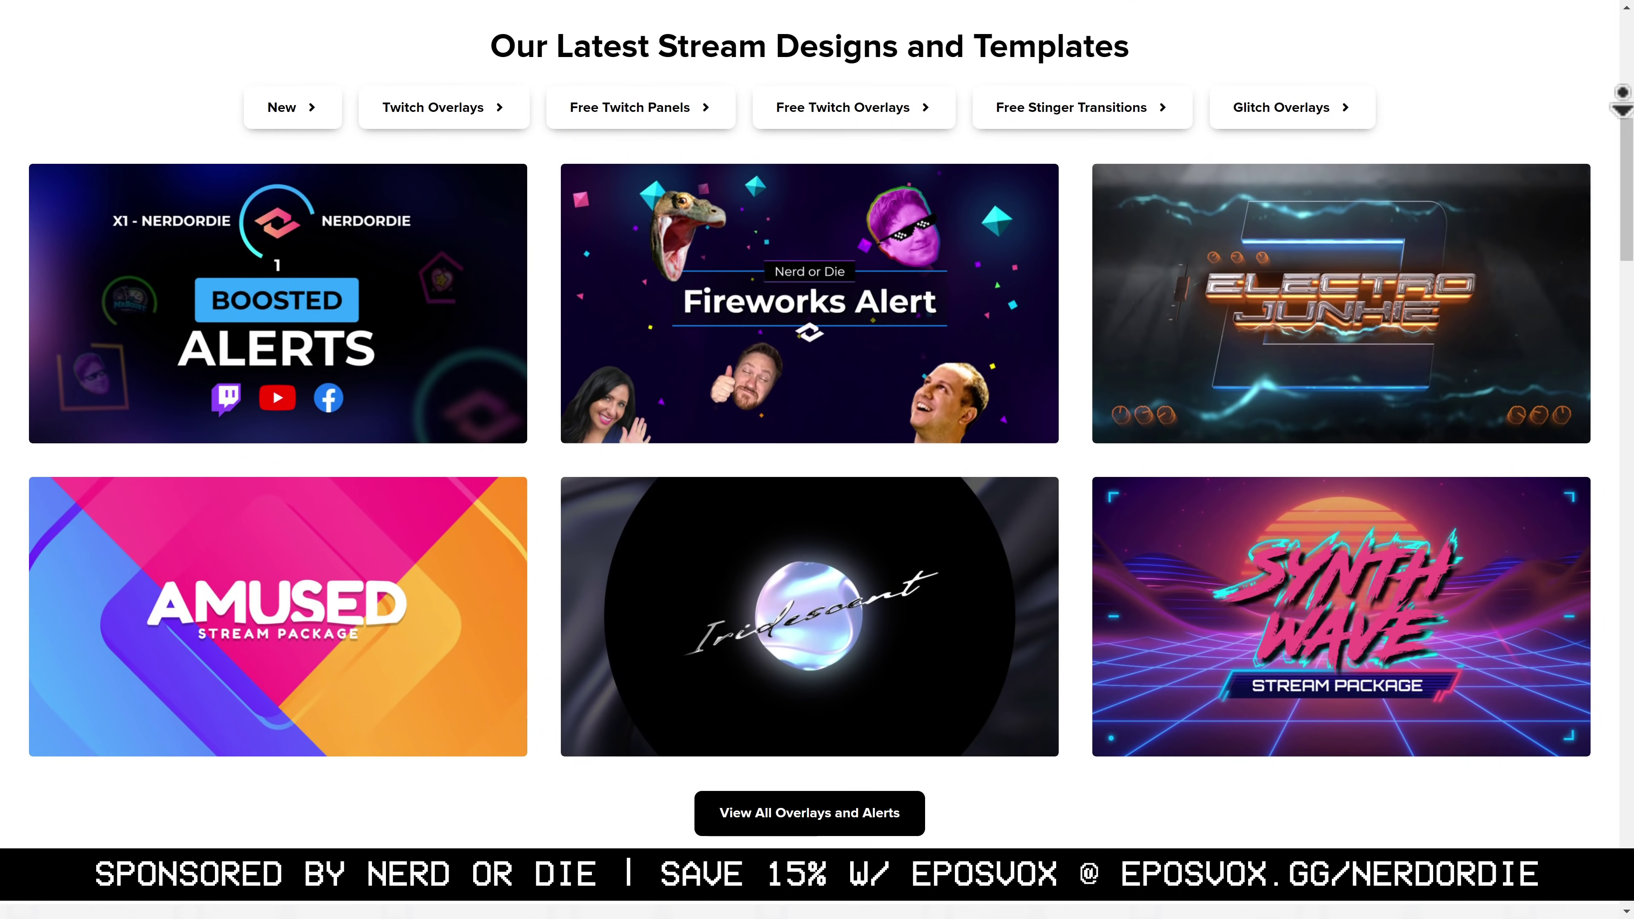
scroll(1622, 100, down, 3)
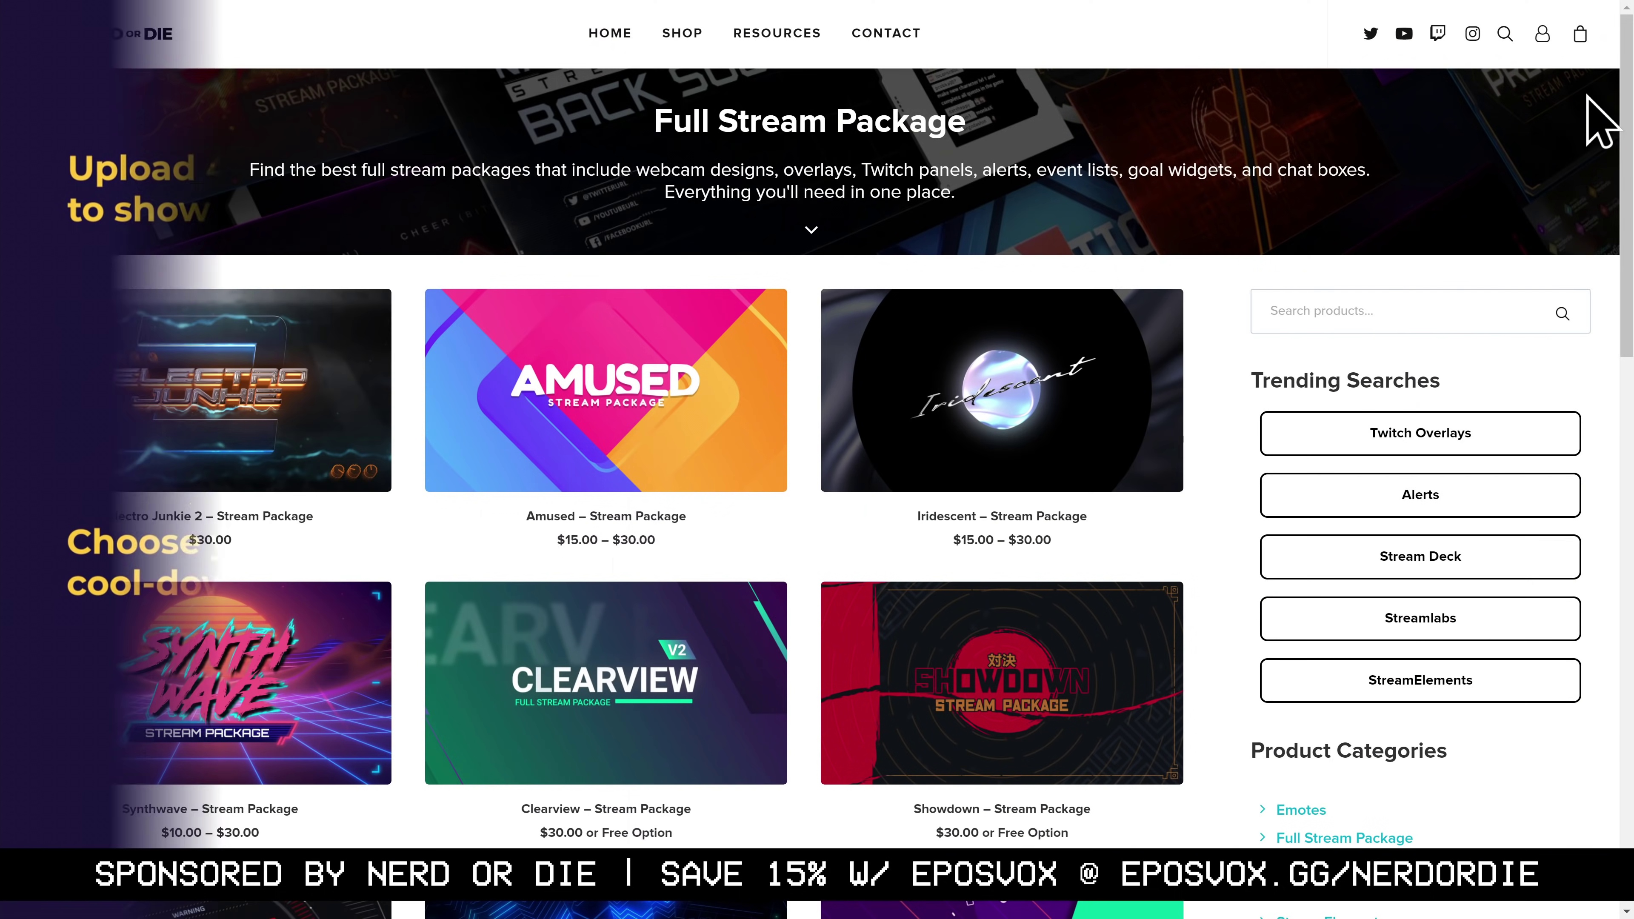
scroll(1589, 95, down, 1)
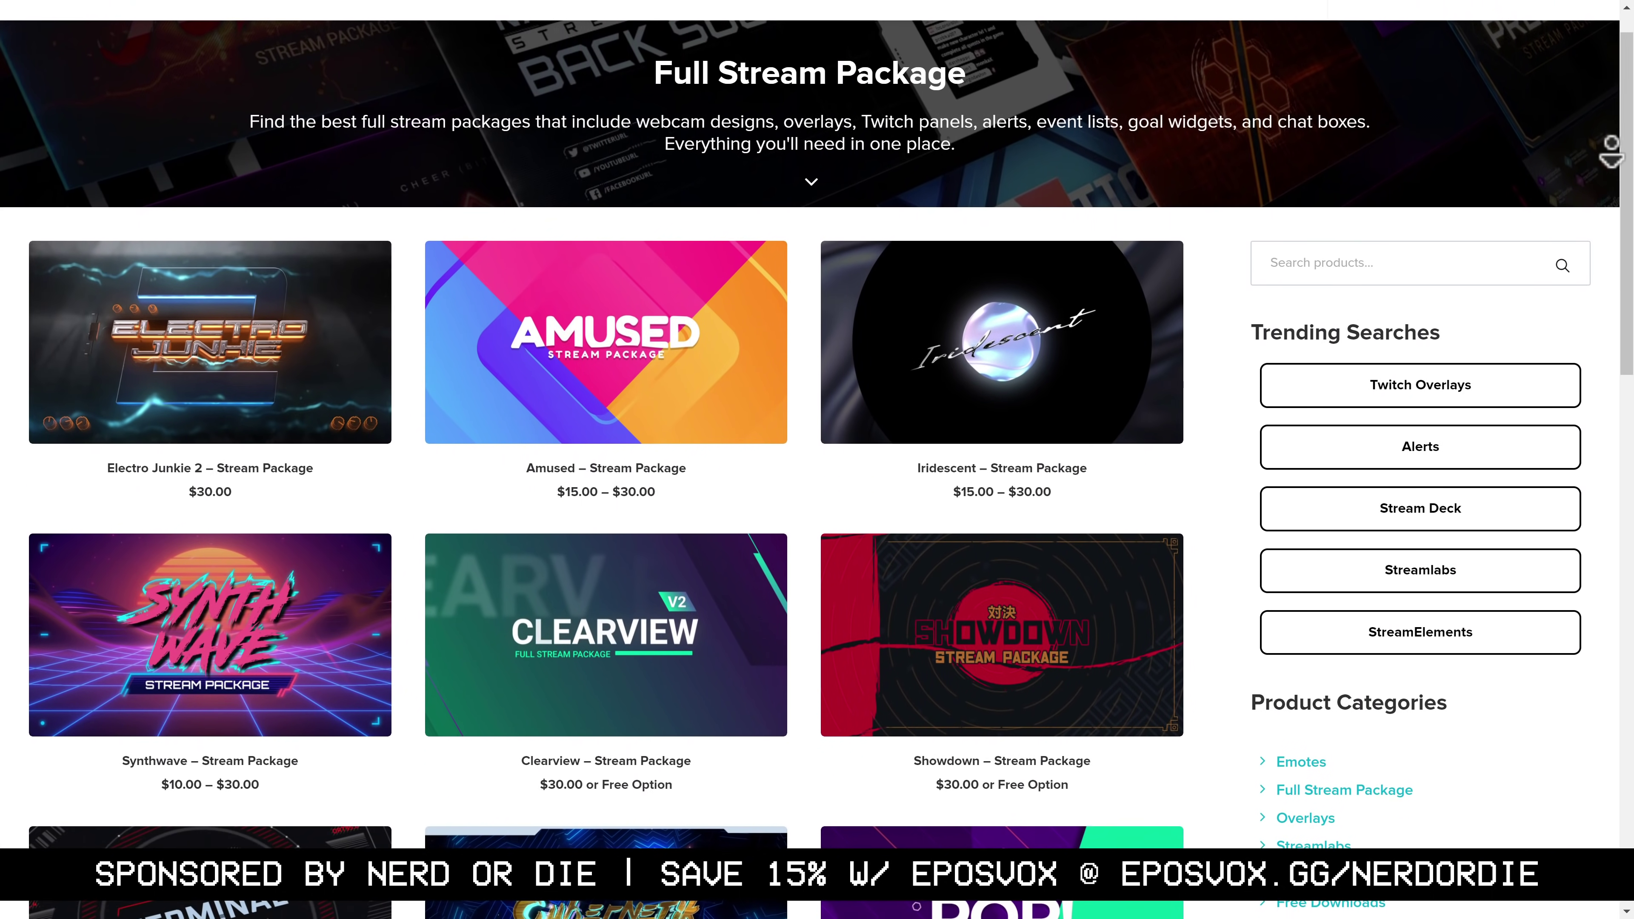
scroll(1613, 155, down, 2)
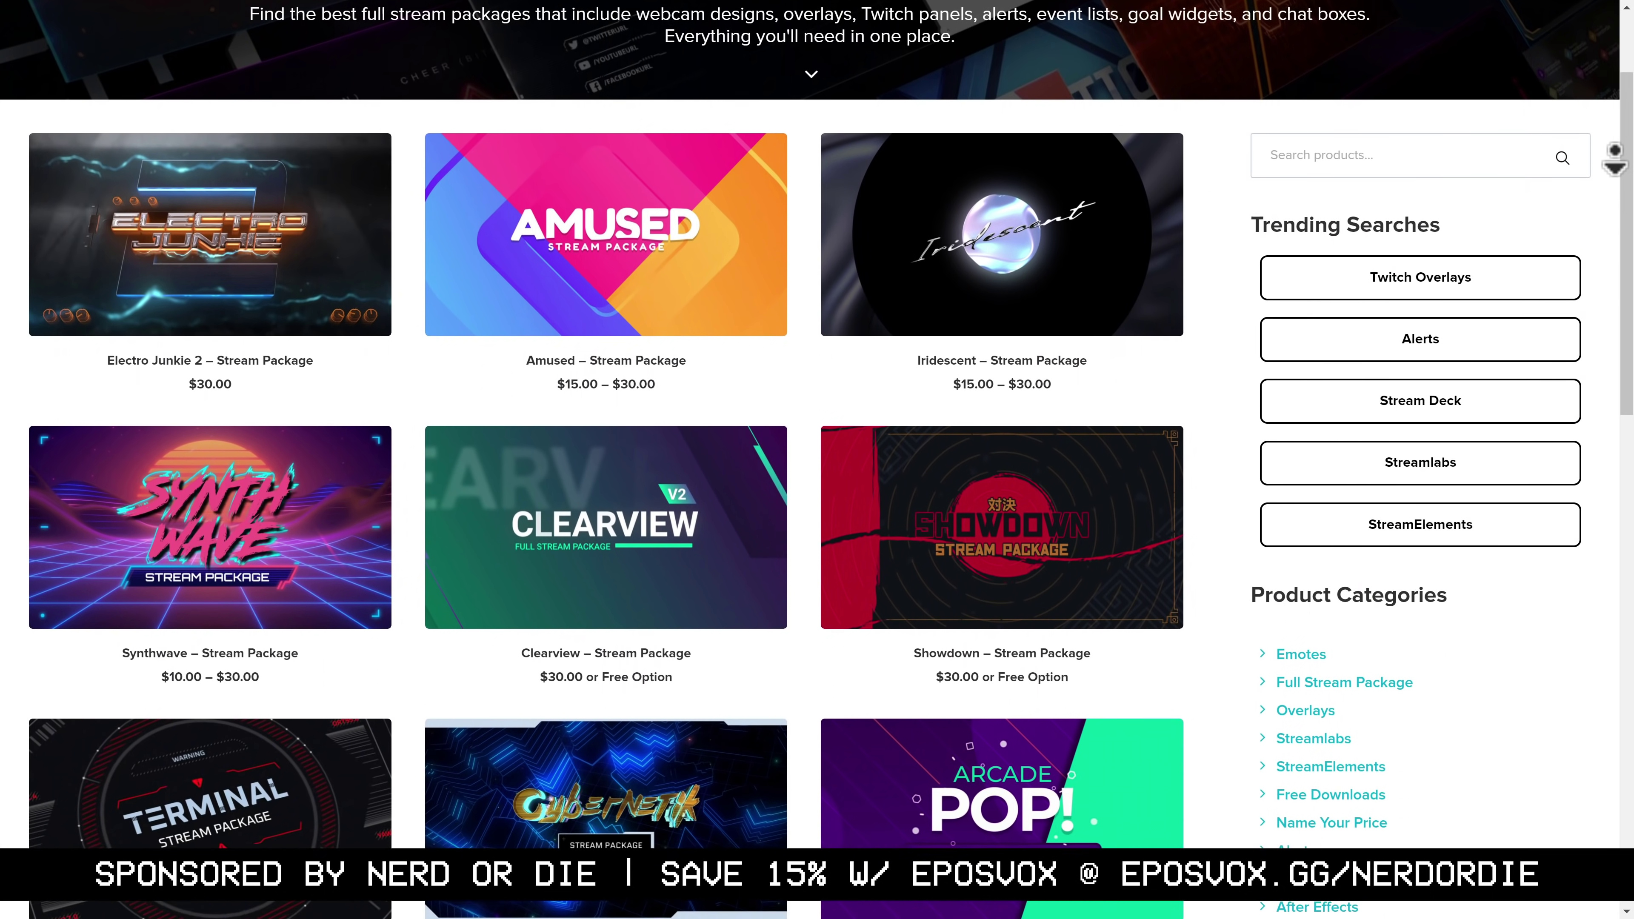
scroll(1615, 159, down, 2)
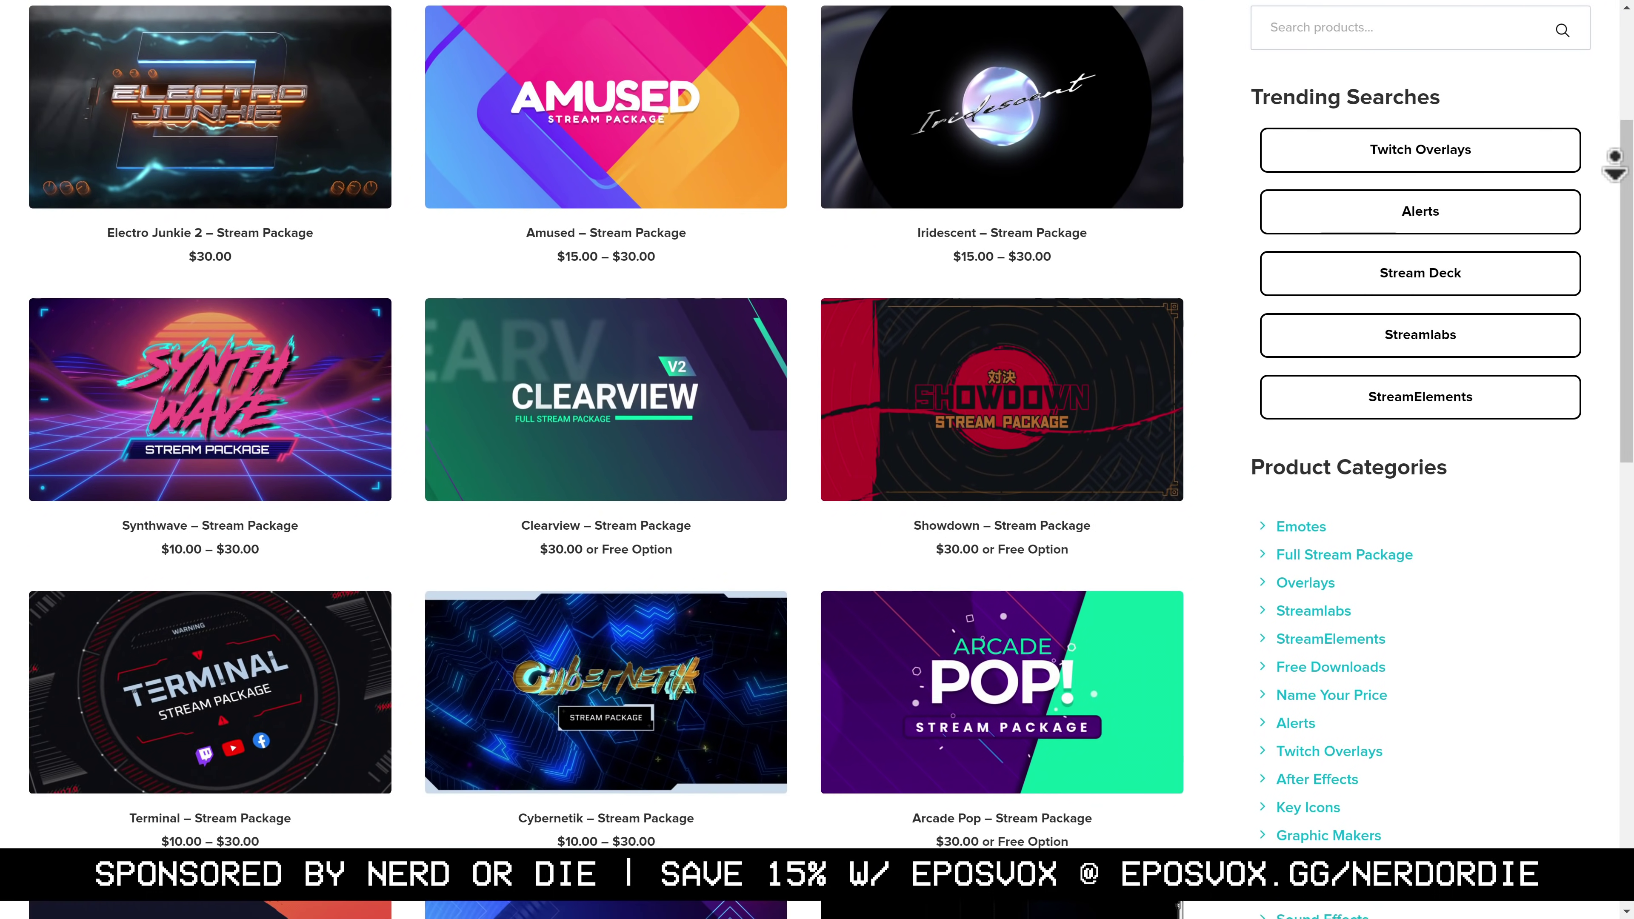
scroll(1614, 165, down, 2)
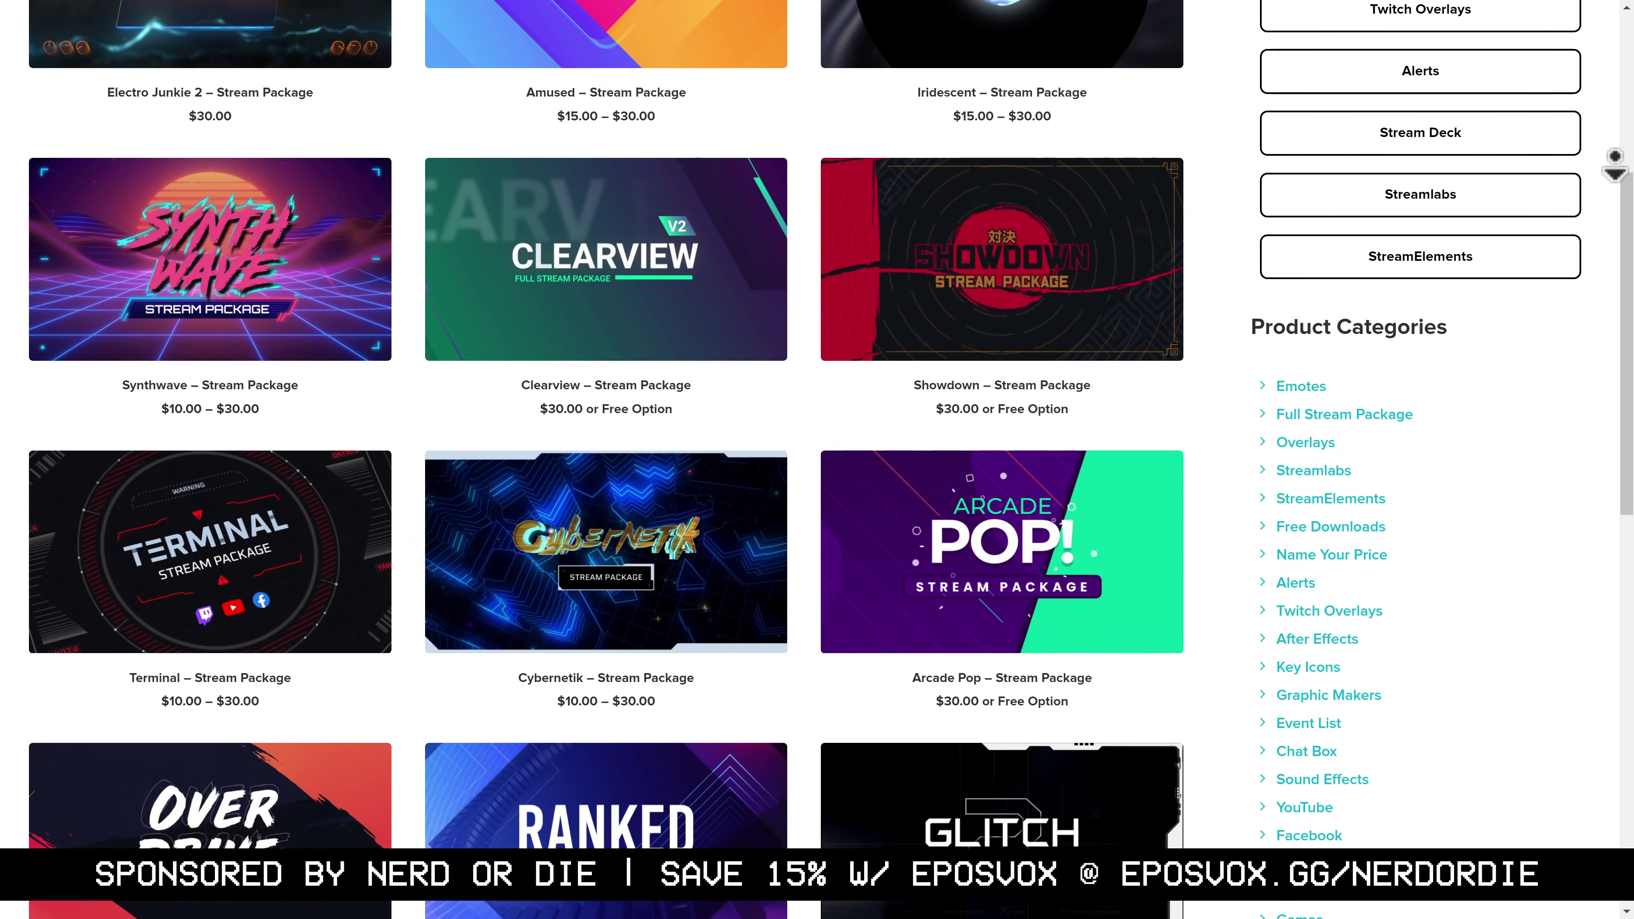
scroll(1615, 166, down, 2)
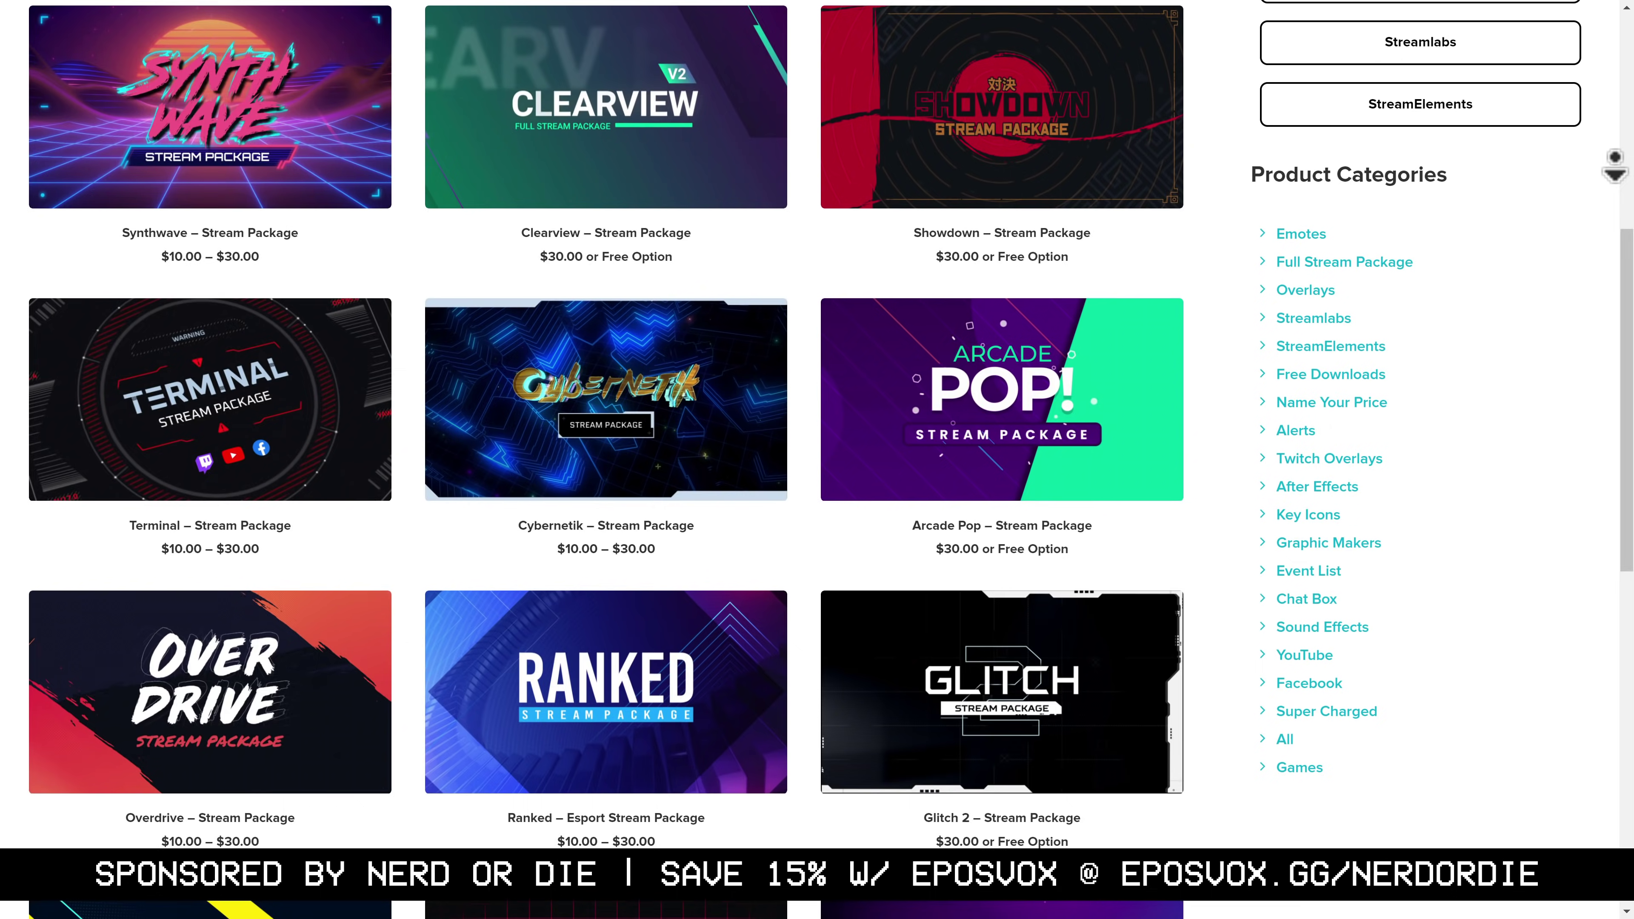
scroll(1615, 165, down, 2)
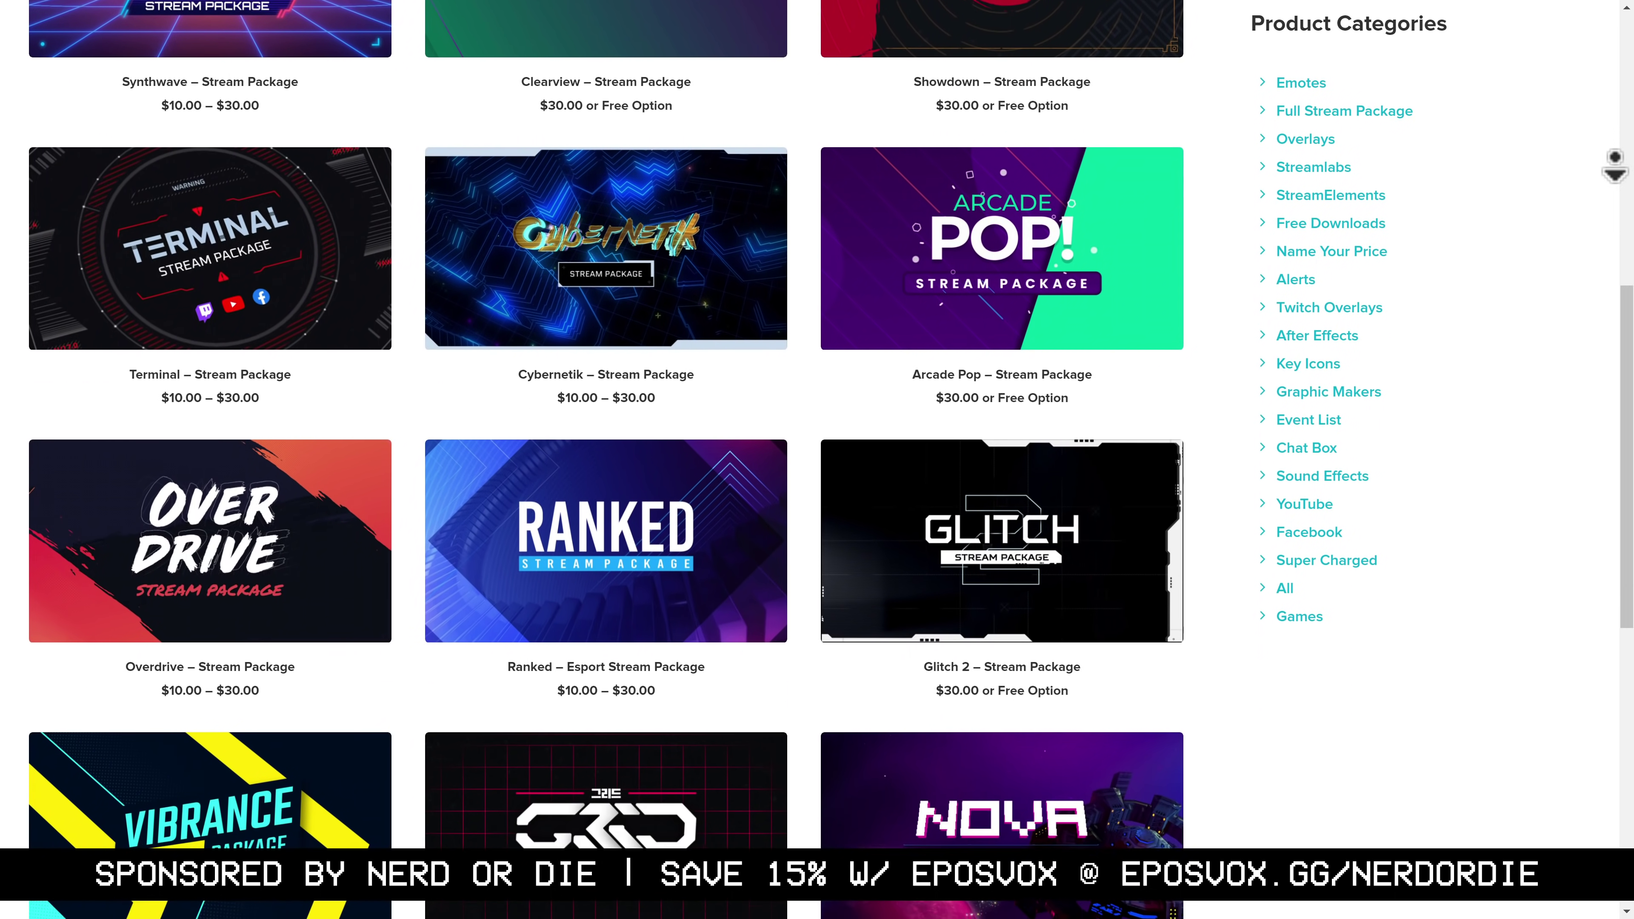
scroll(1615, 165, down, 2)
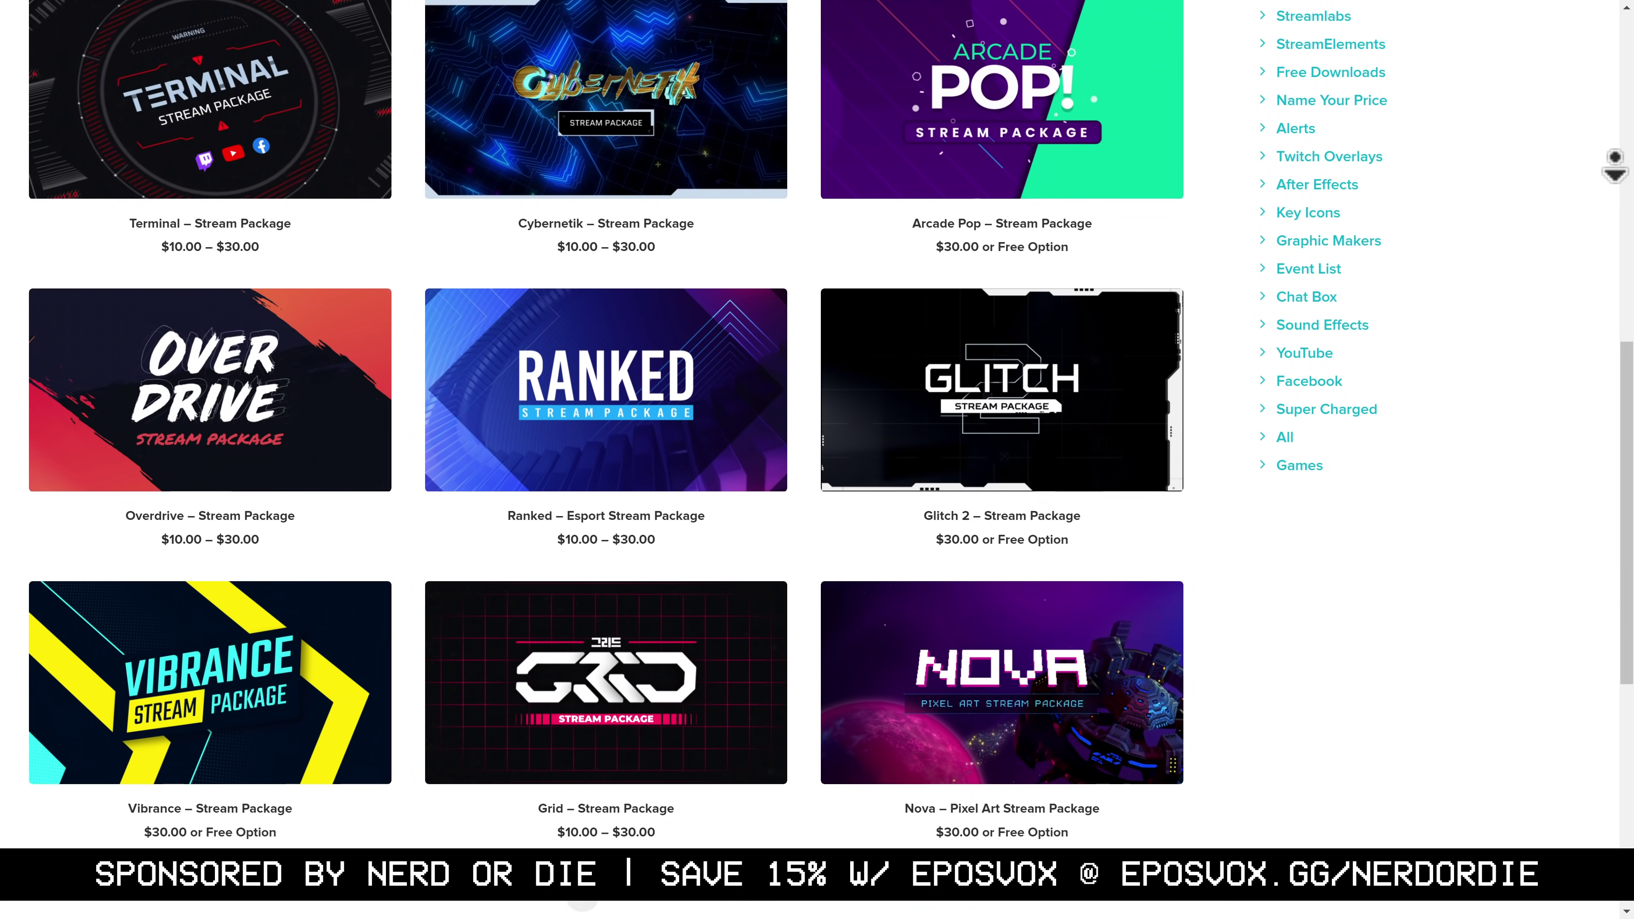
scroll(1614, 166, down, 2)
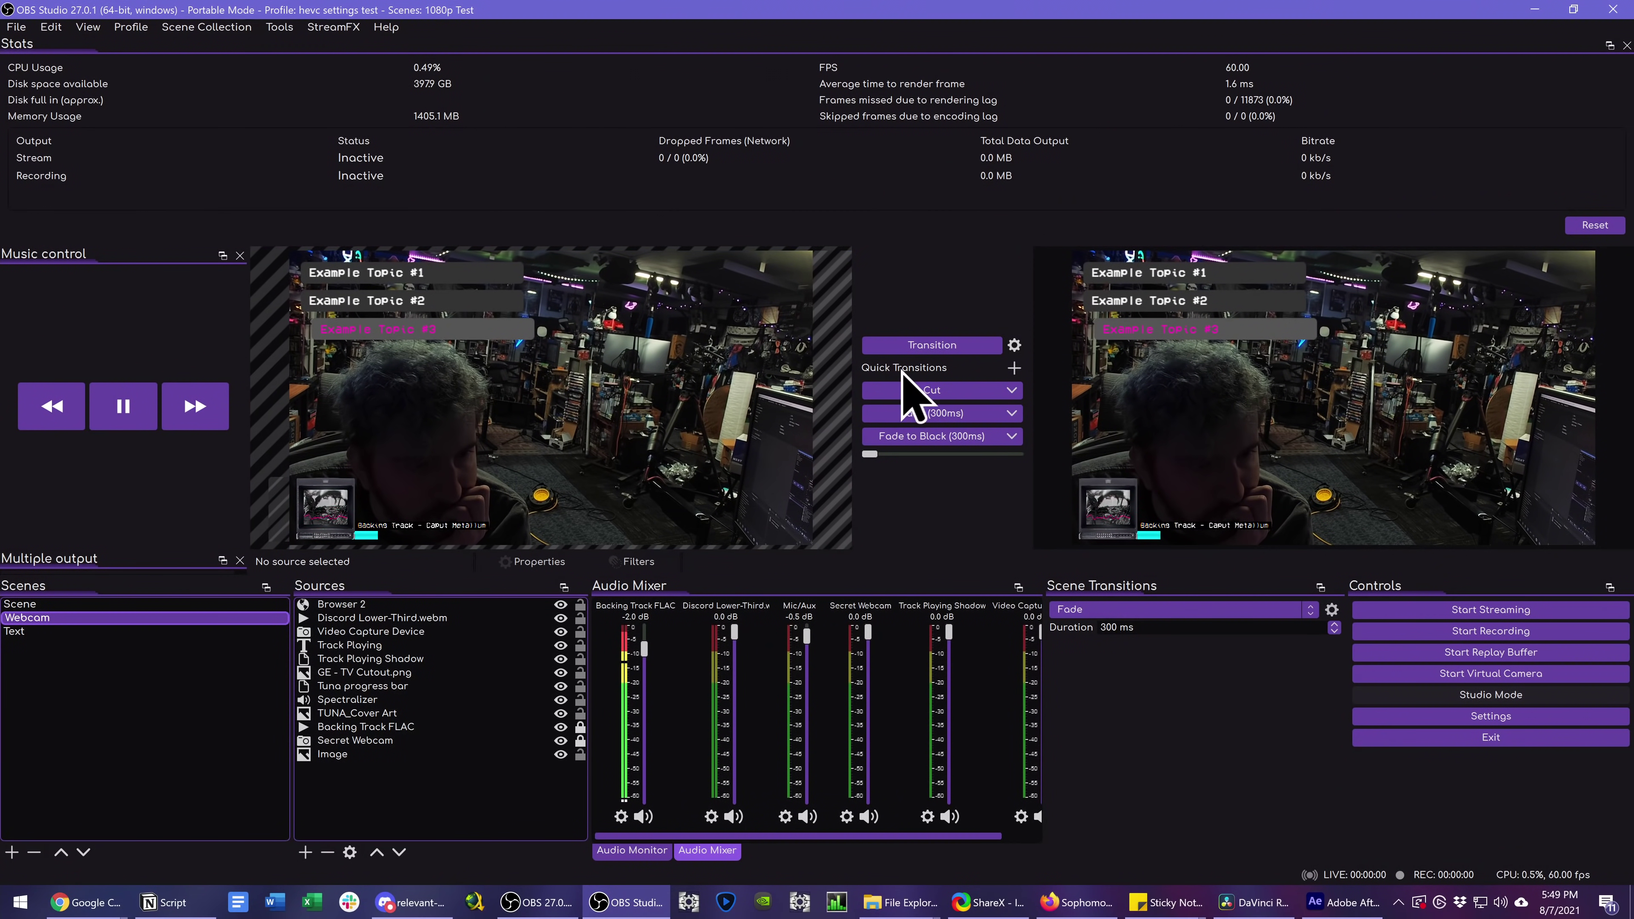
Select the Scene scene in OBS Studio.
click(190, 603)
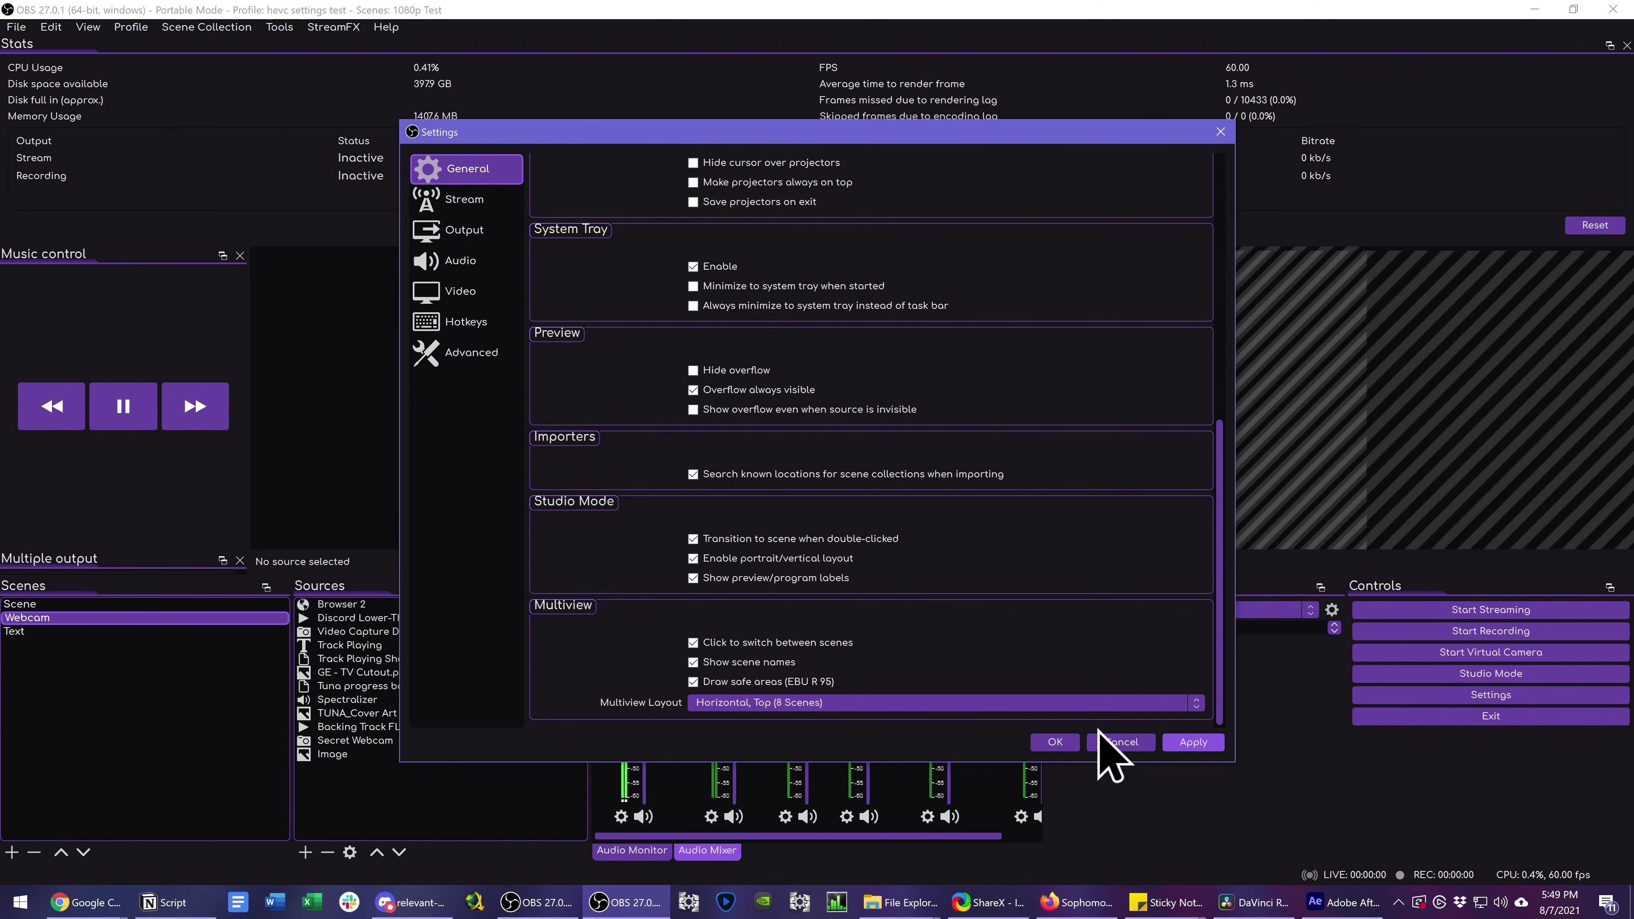
Save the settings, turn on Studio Mode, and move the Settings window aside to view the stacked previews.
click(1055, 741)
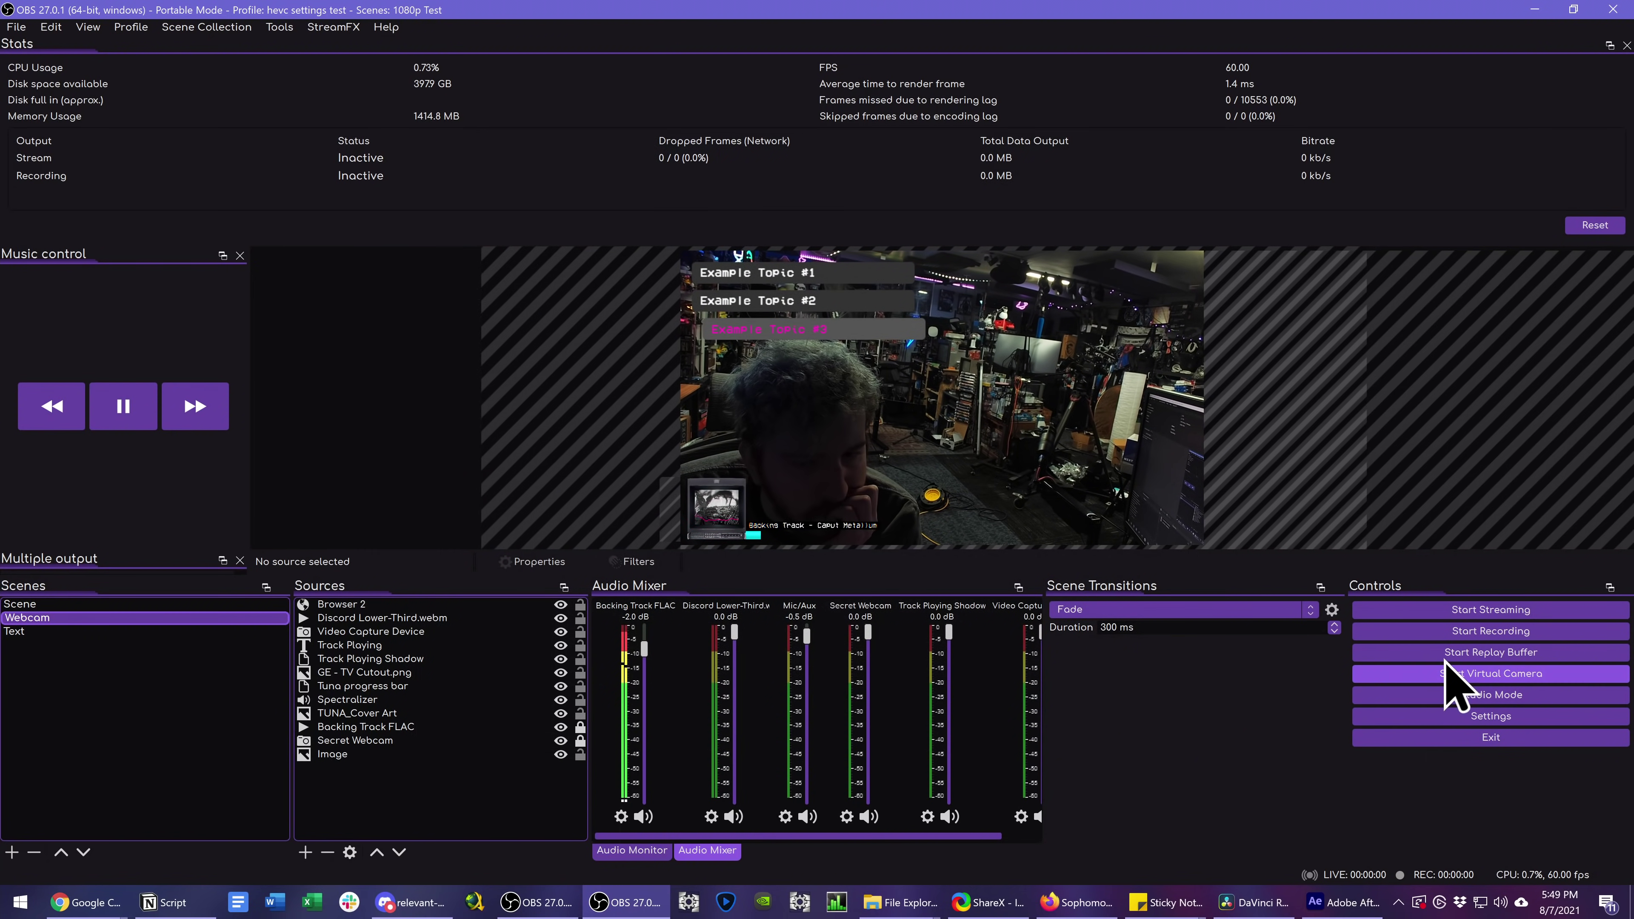
click(1444, 694)
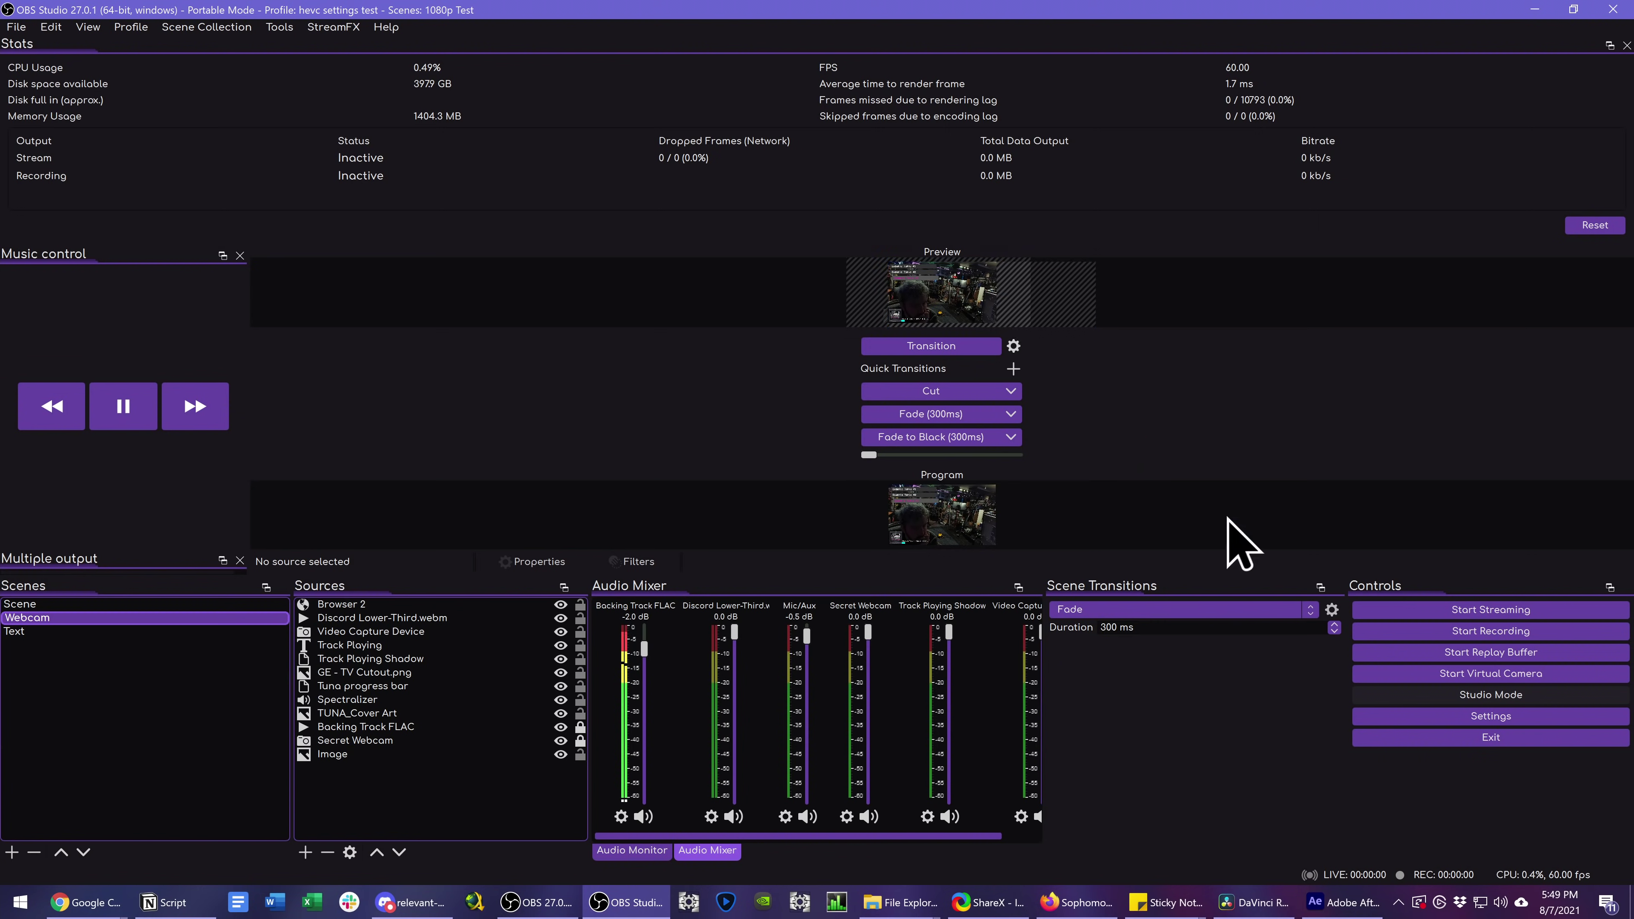
scroll(708, 566, down, 10)
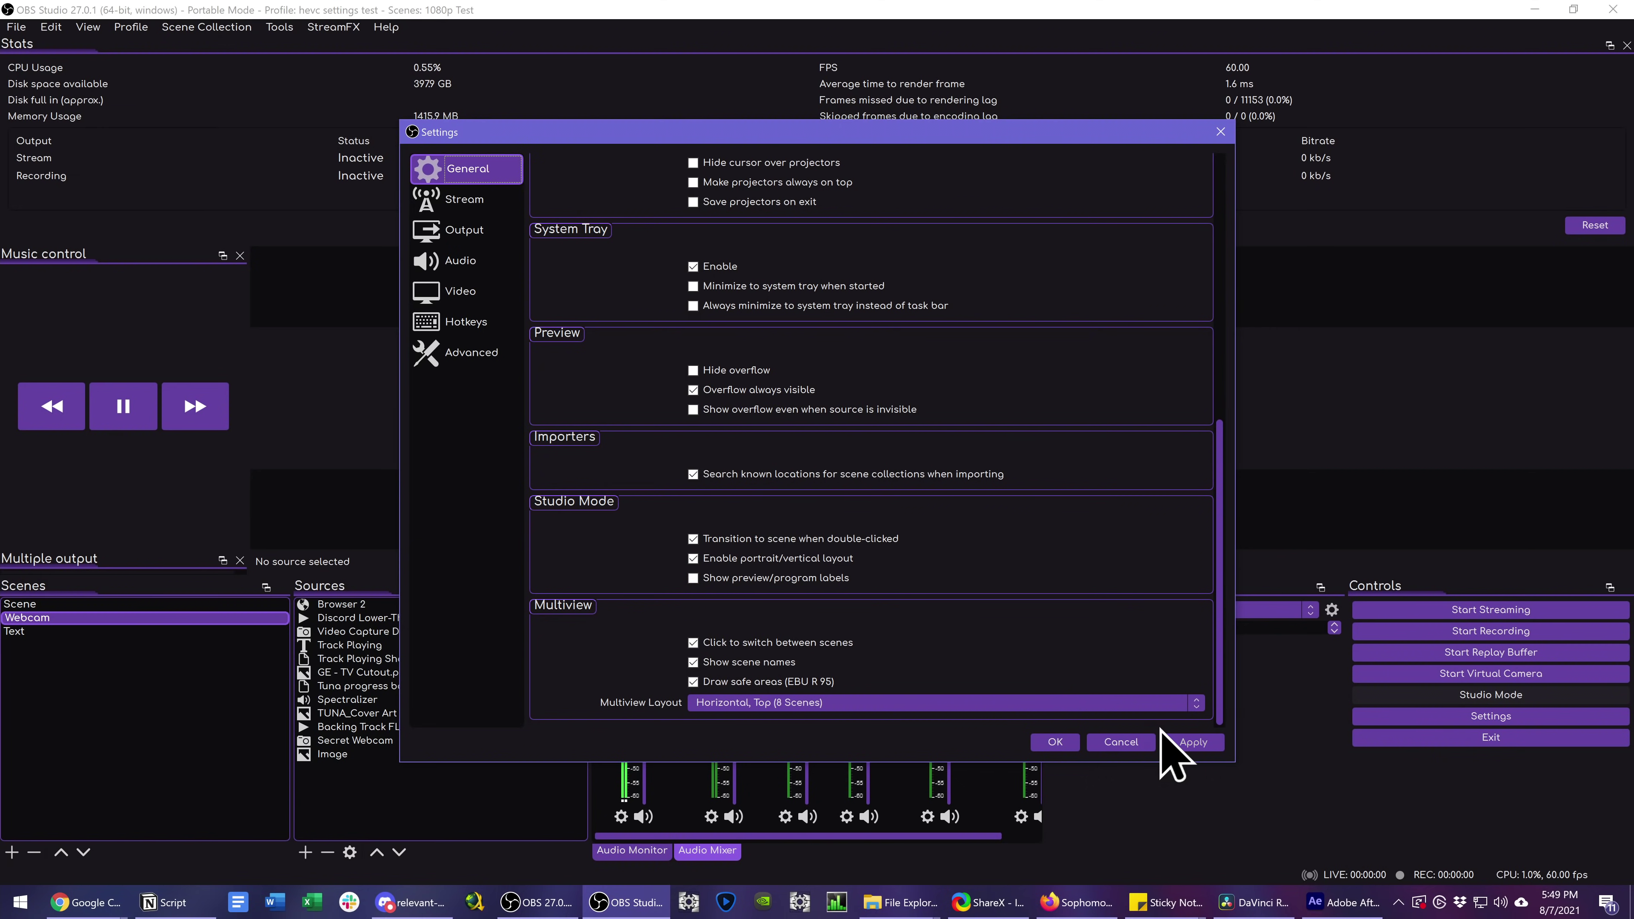
drag(1037, 142, 273, 321)
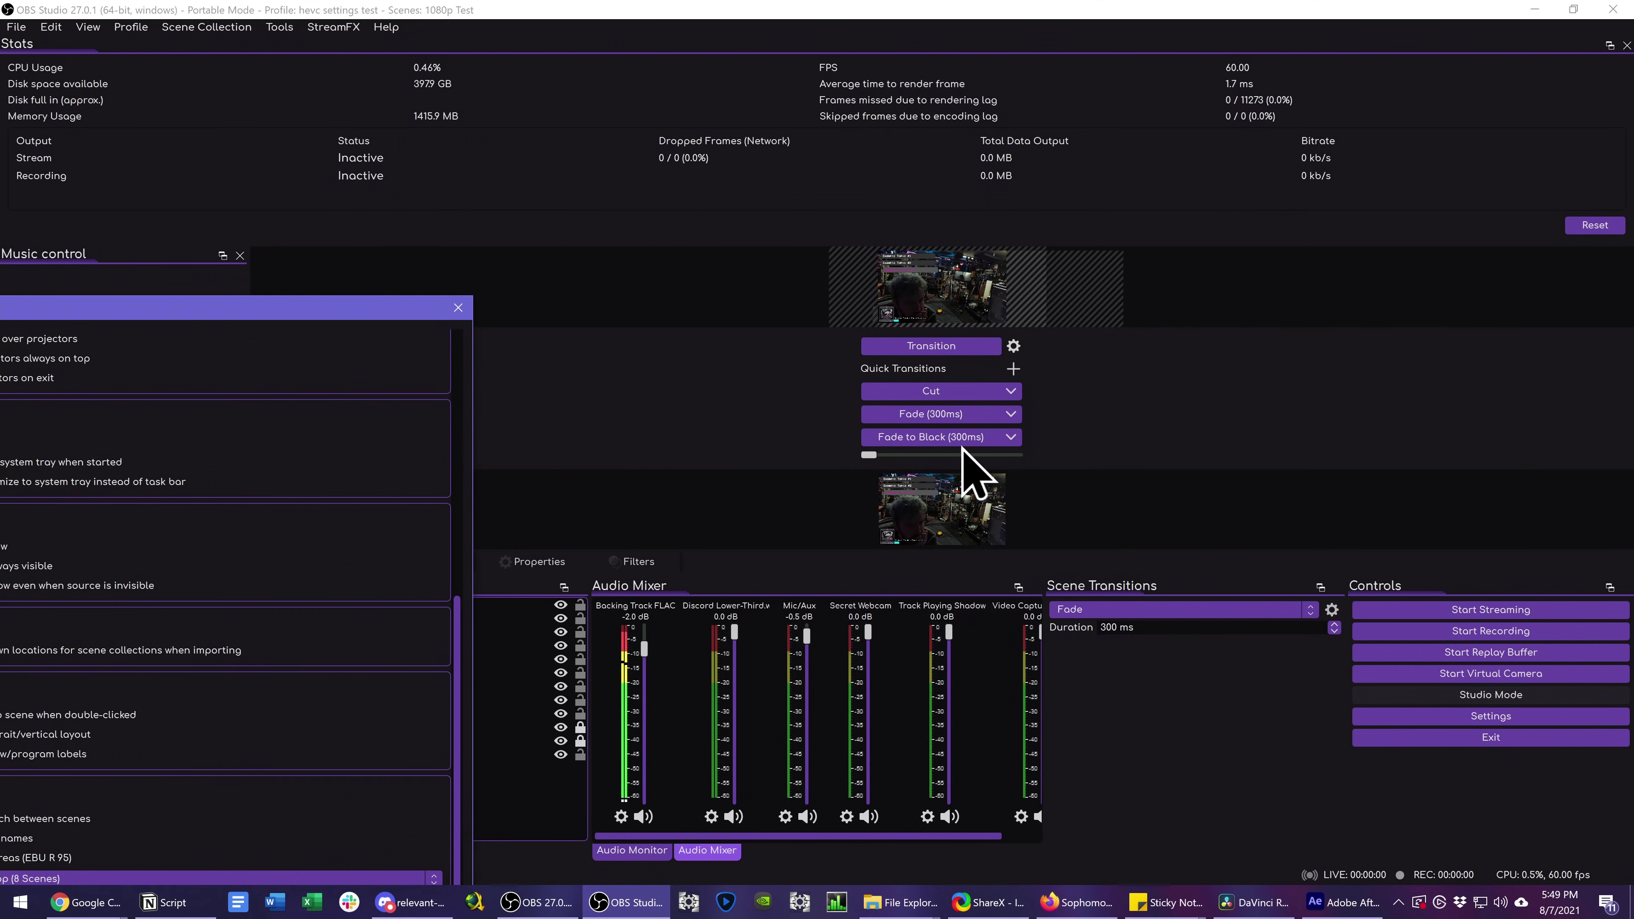
drag(300, 309, 1112, 153)
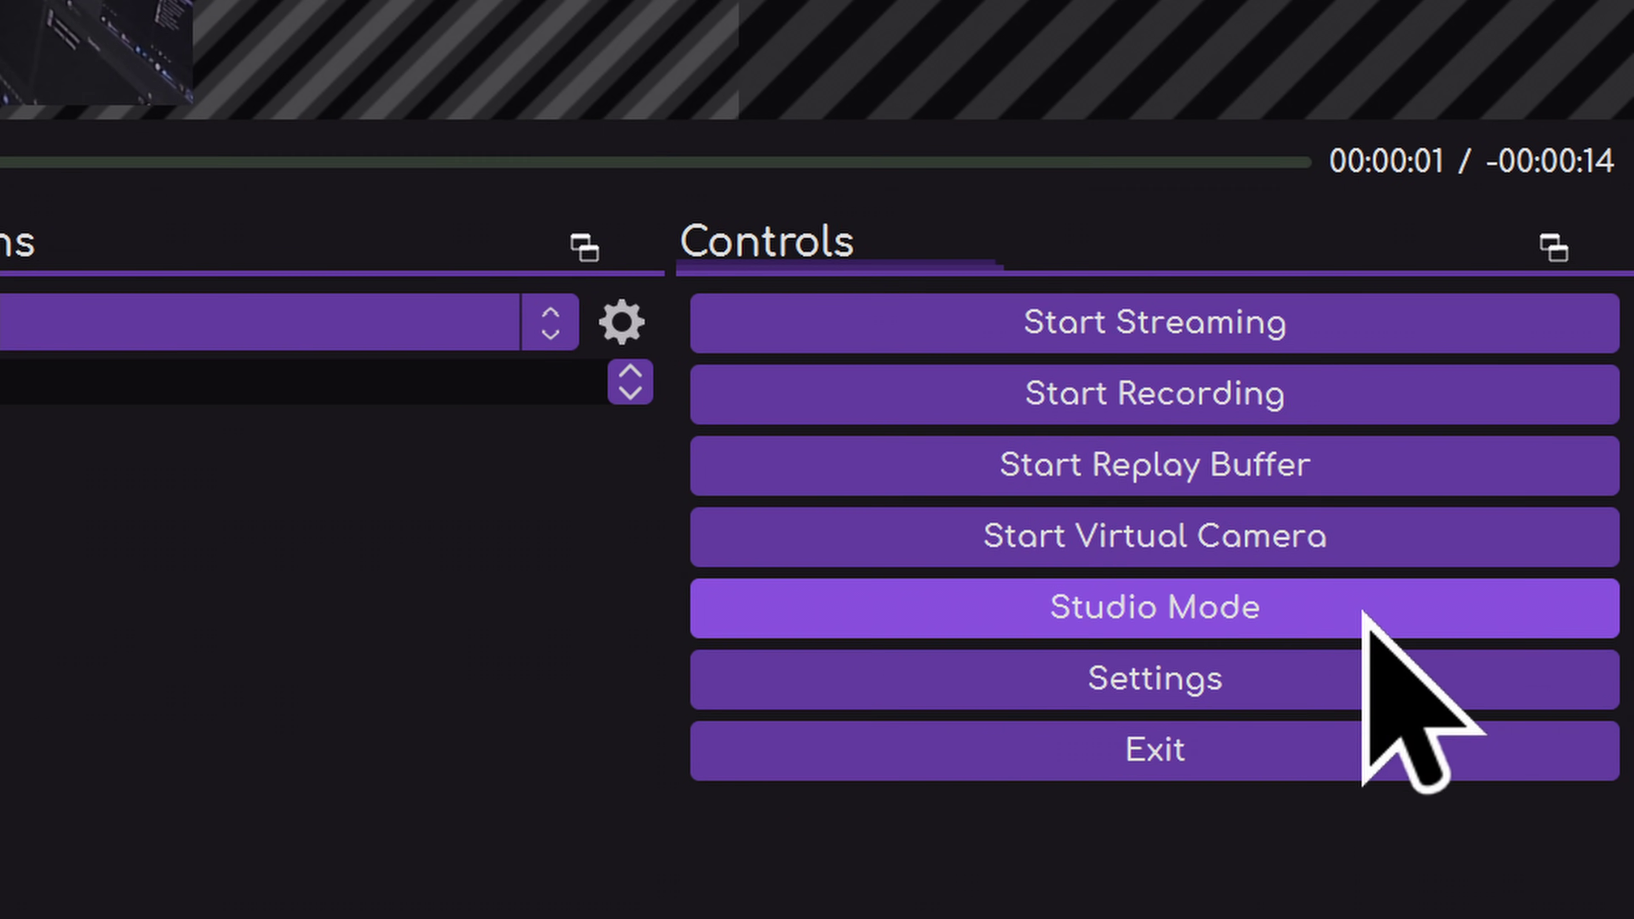
Switch OBS Studio into Studio Mode.
click(1430, 608)
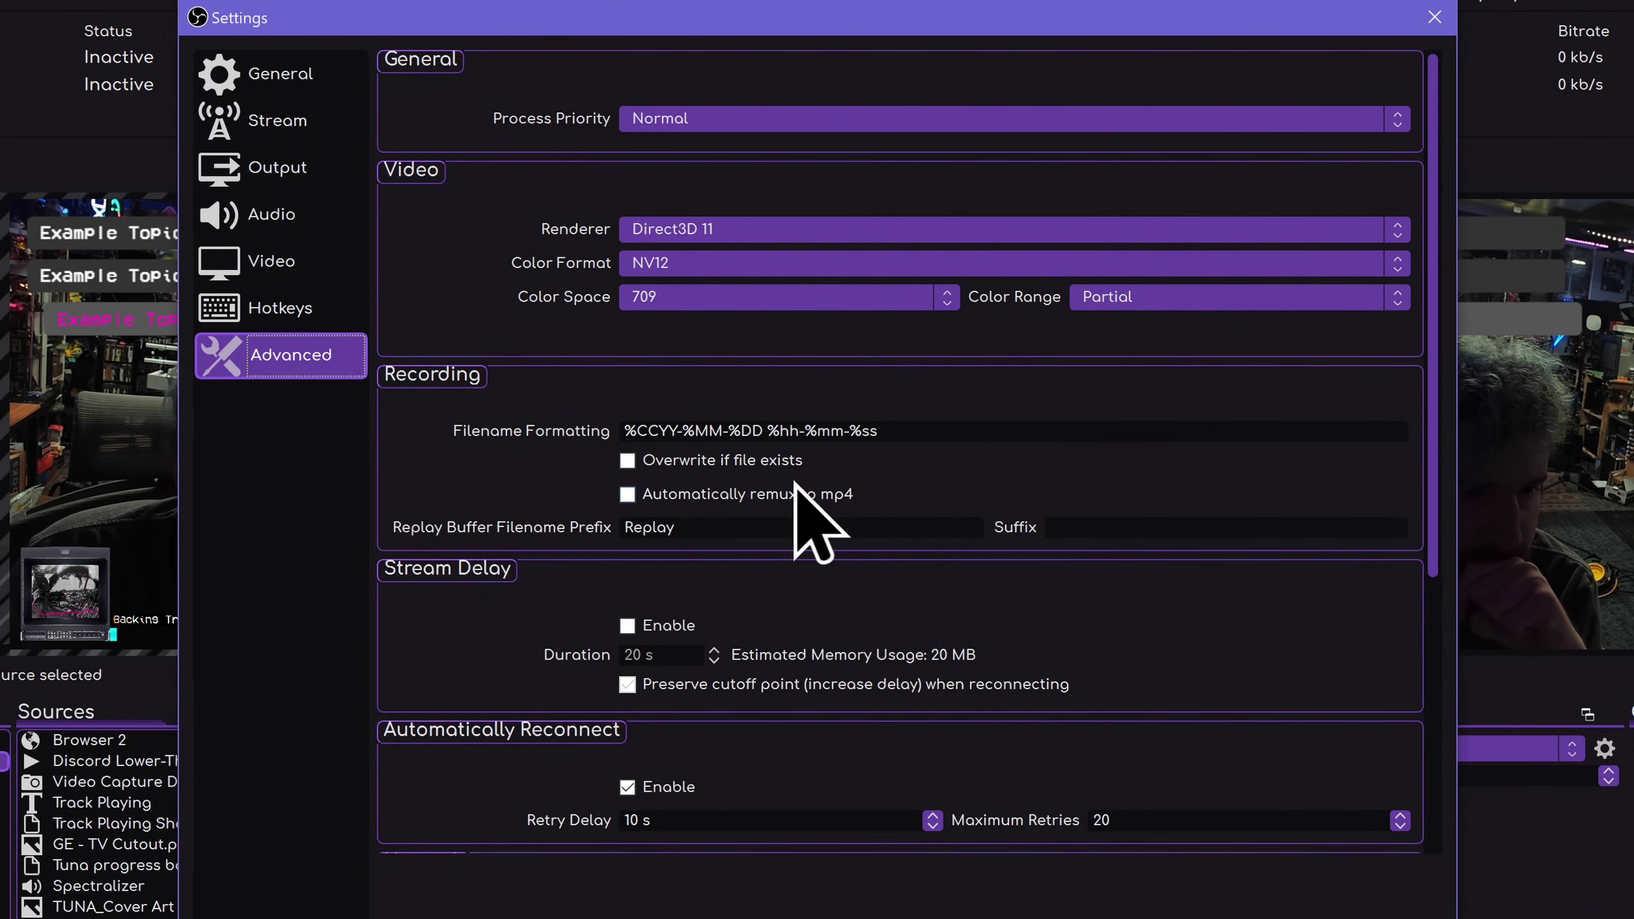
Check Automatically remux to mp4 under Advanced > Recording, then scroll down toward Network.
click(633, 492)
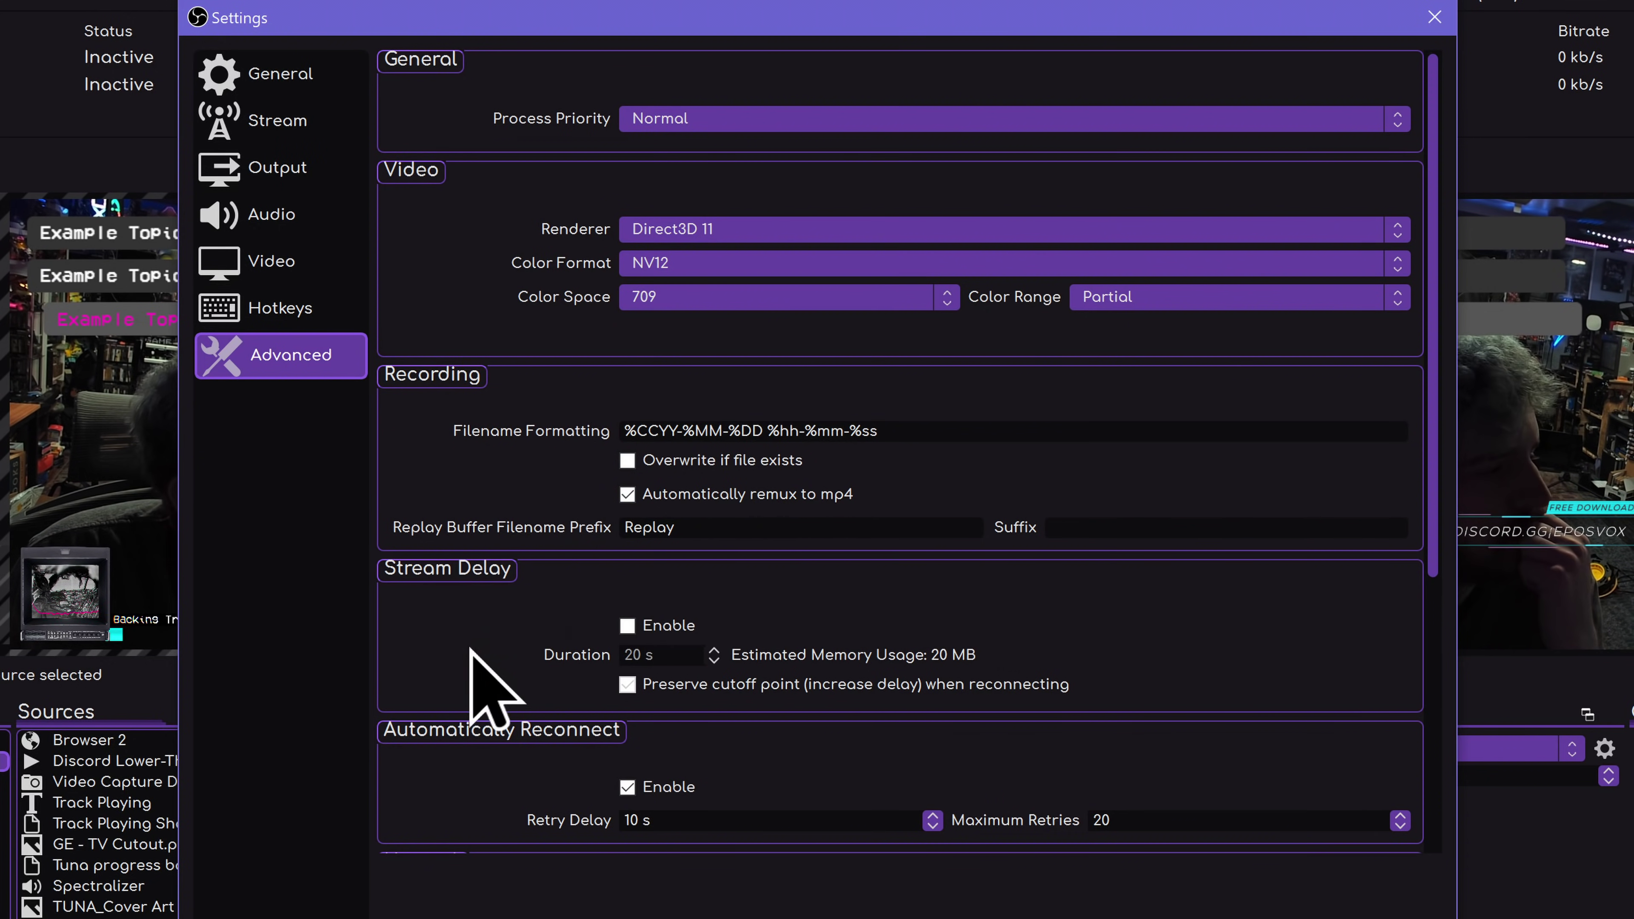
scroll(461, 668, down, 2)
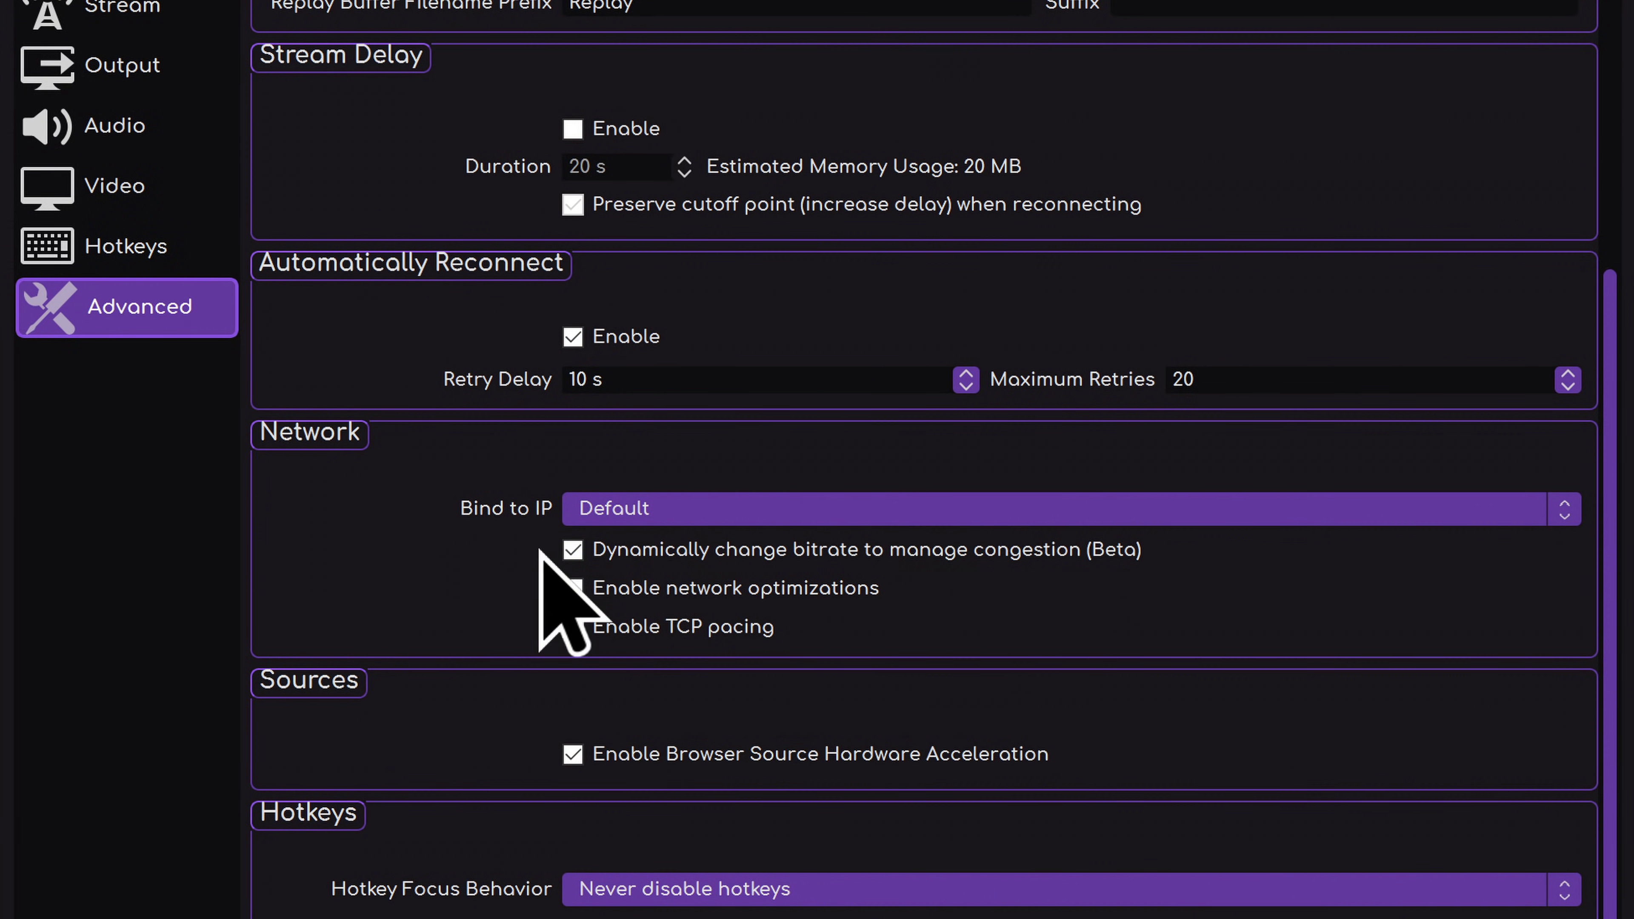
Read the tooltips of the Network options in the Advanced settings.
mouse_move(868, 605)
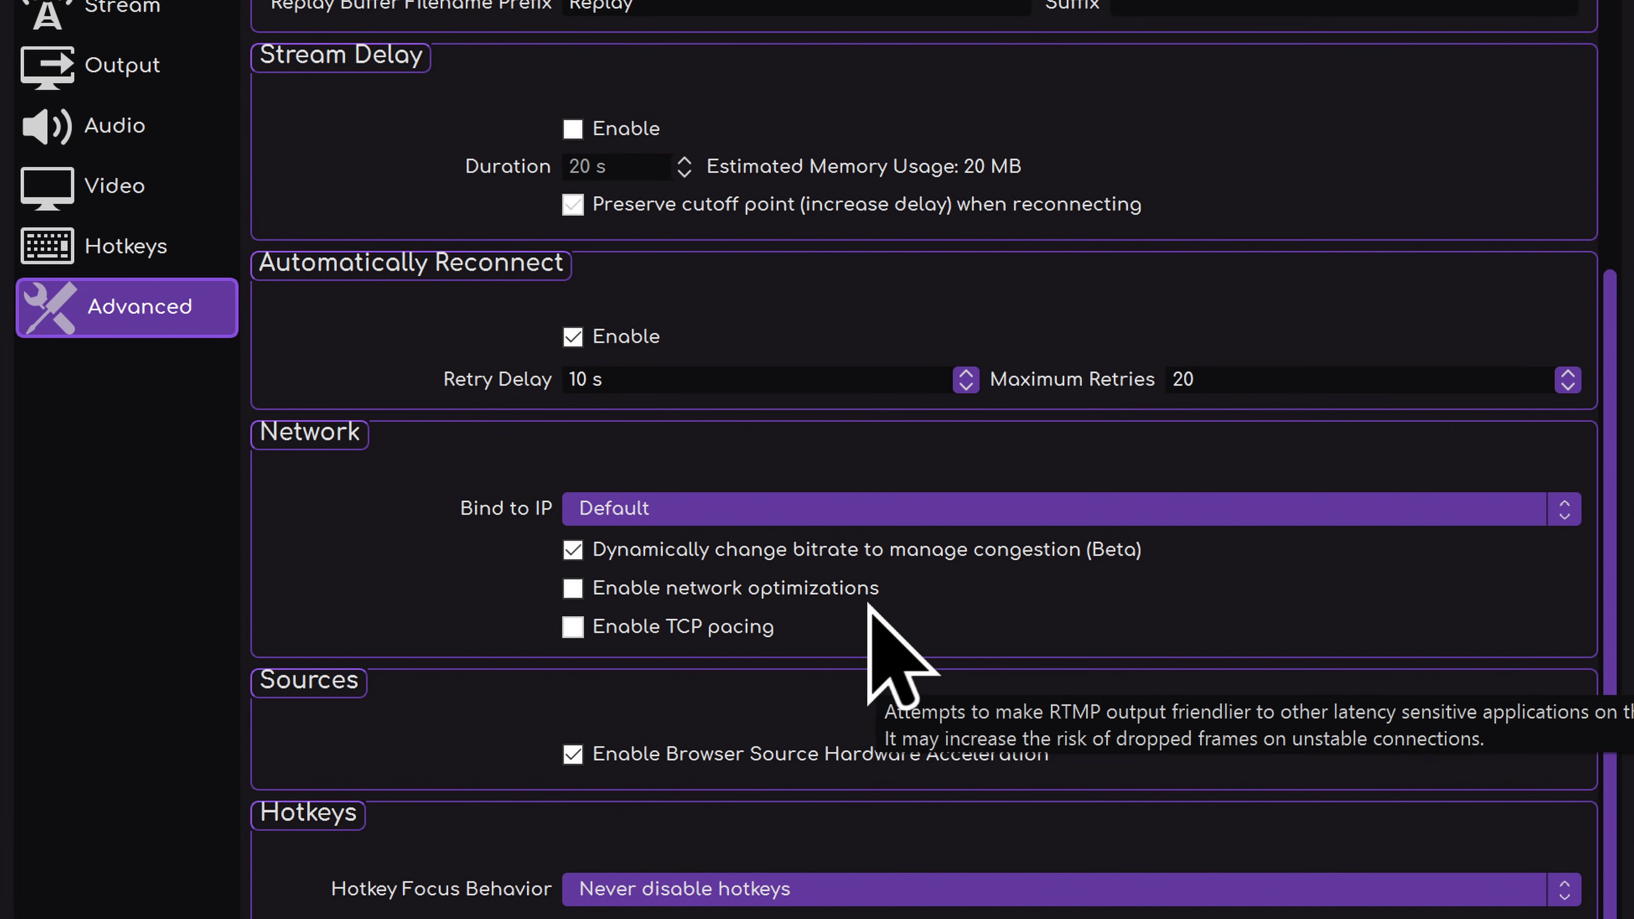
mouse_move(878, 529)
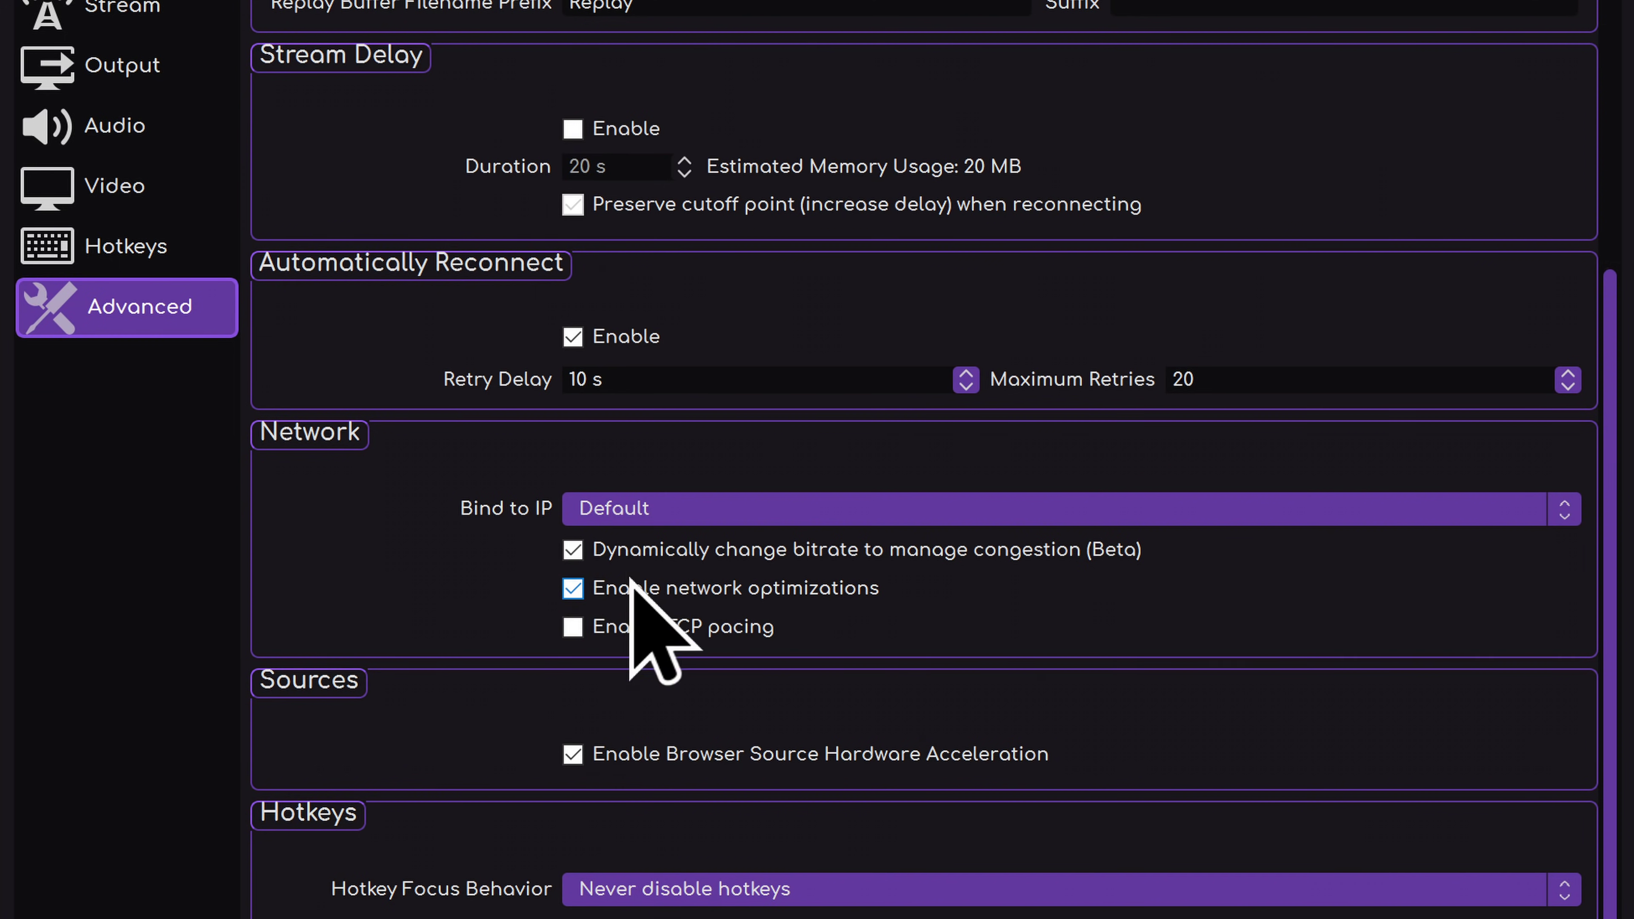
mouse_move(632, 623)
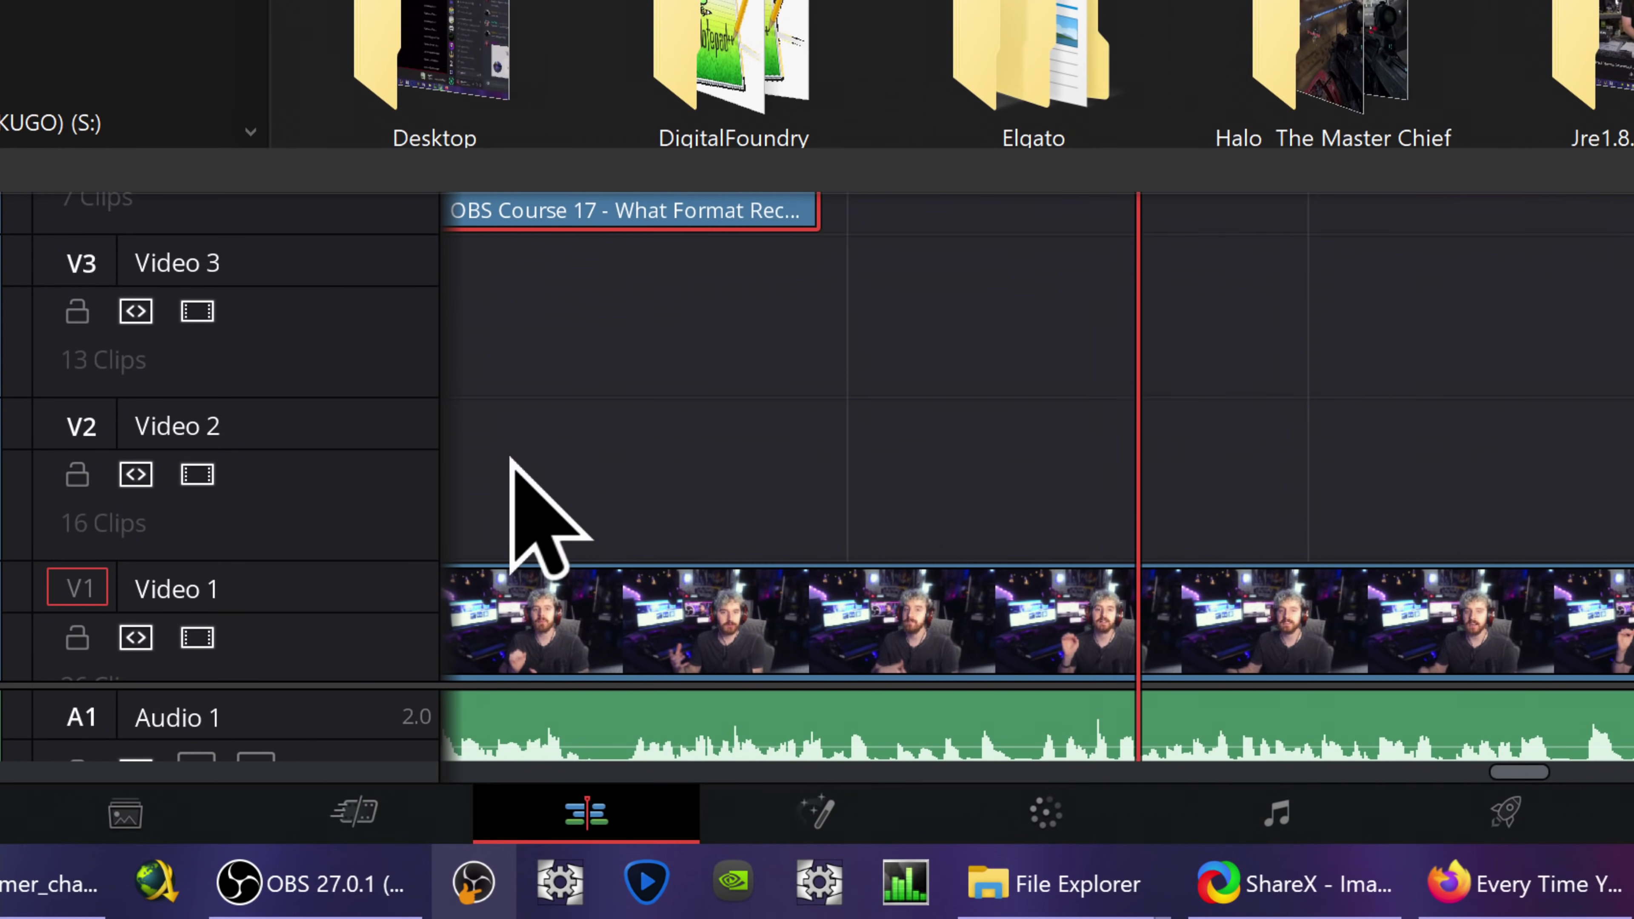
Run OBS PORTABLE as administrator, approving UAC, then open the shortcut's Compatibility properties.
right_click(472, 882)
right_click(420, 743)
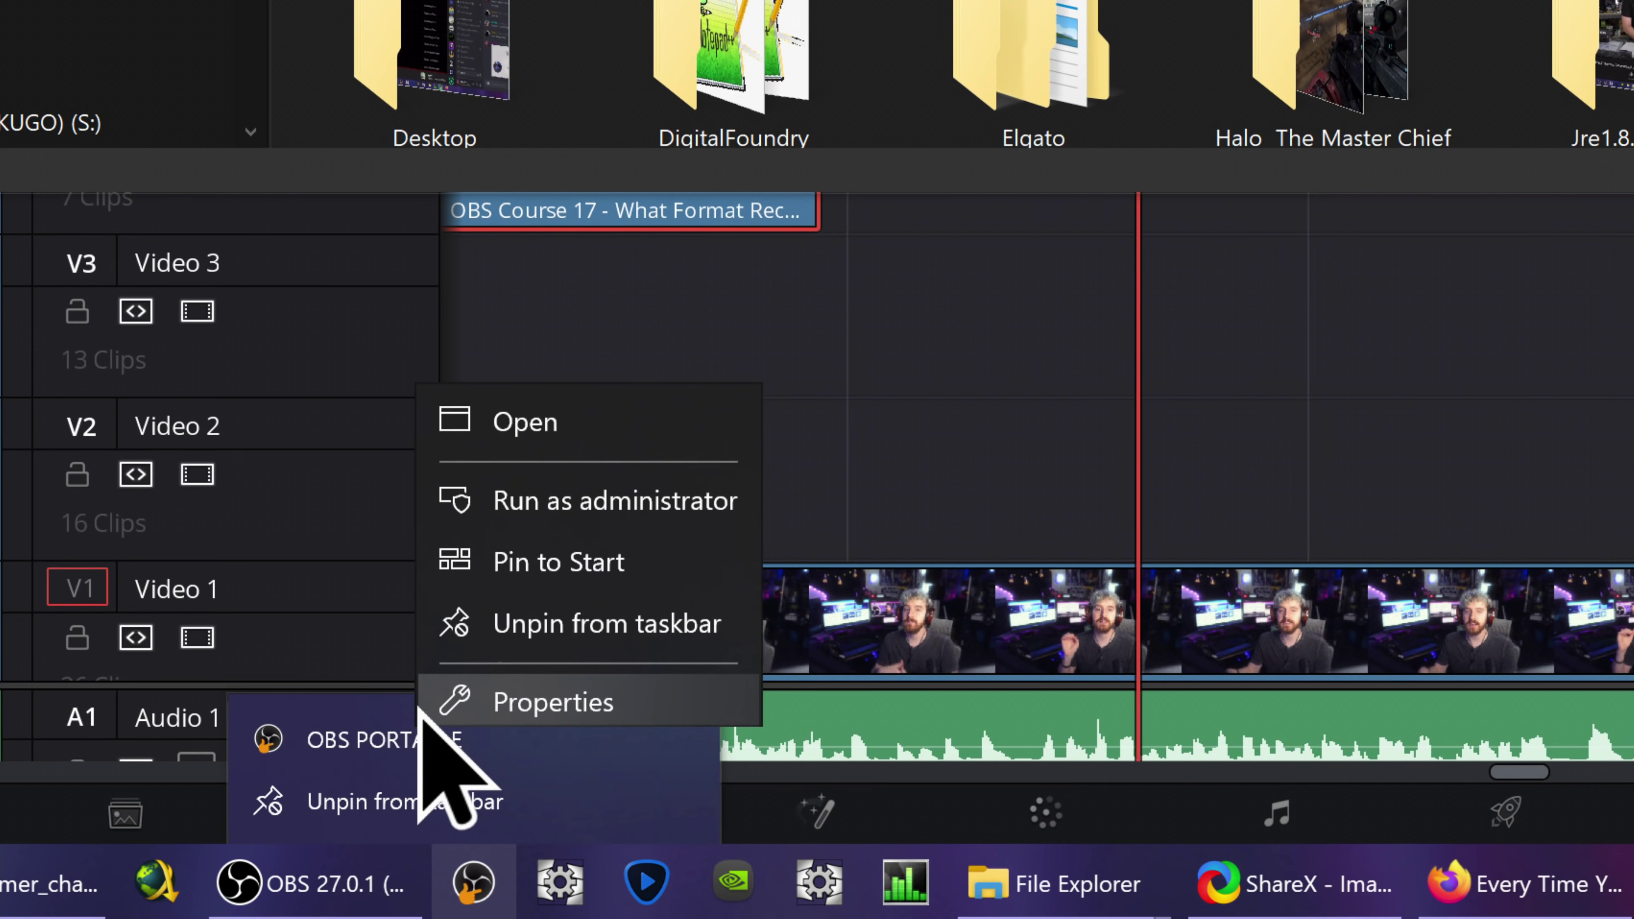
click(573, 484)
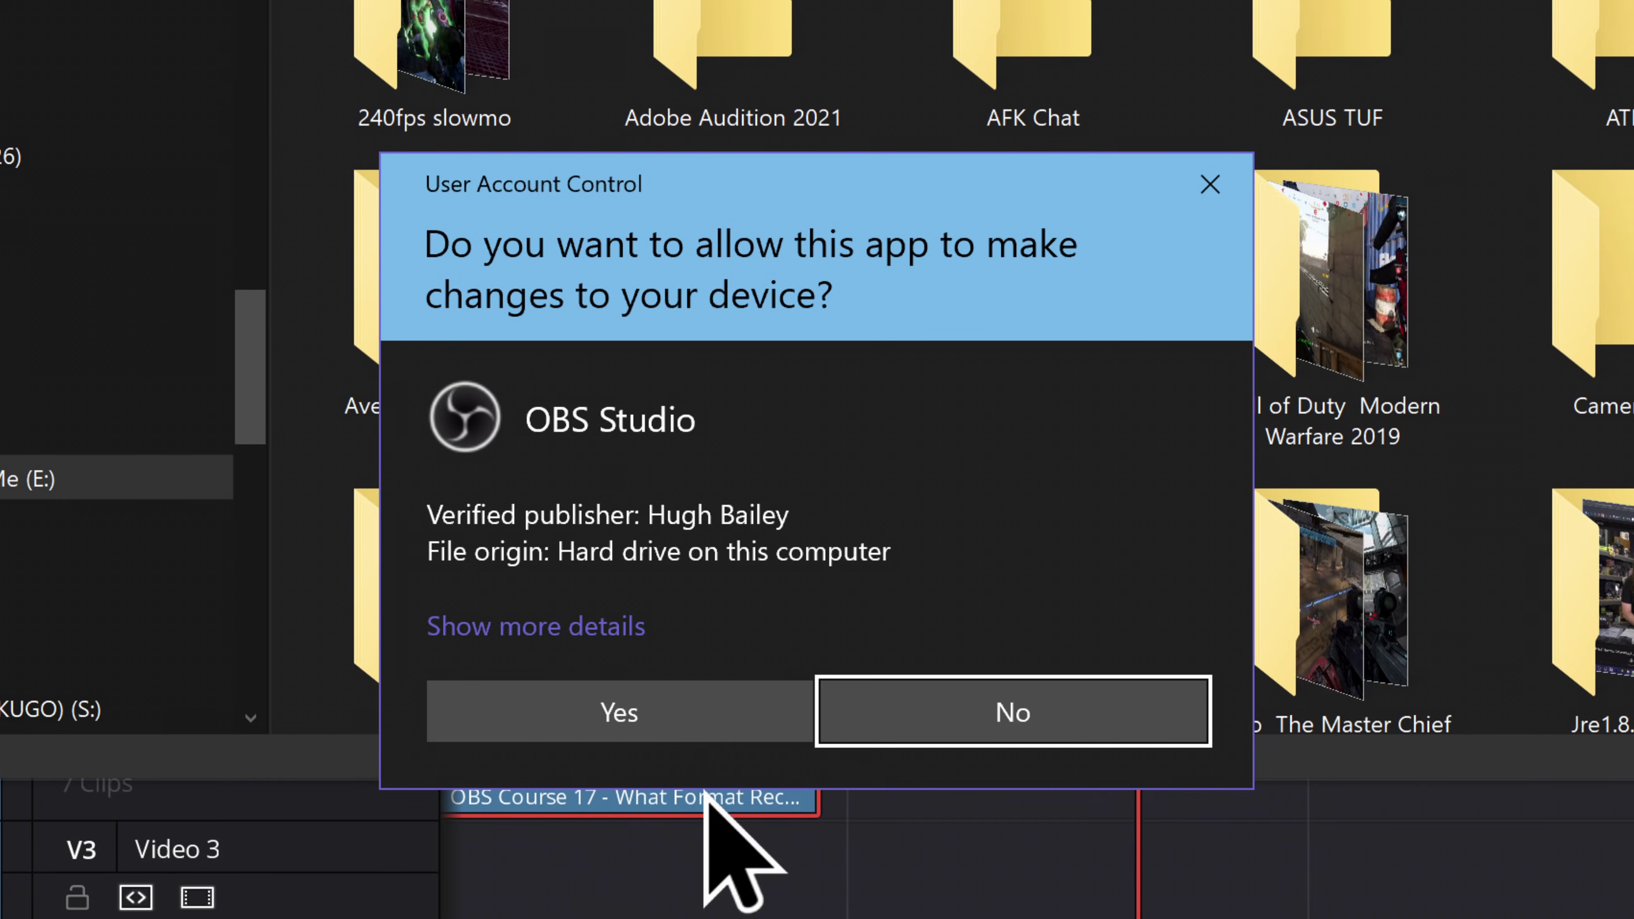
click(691, 708)
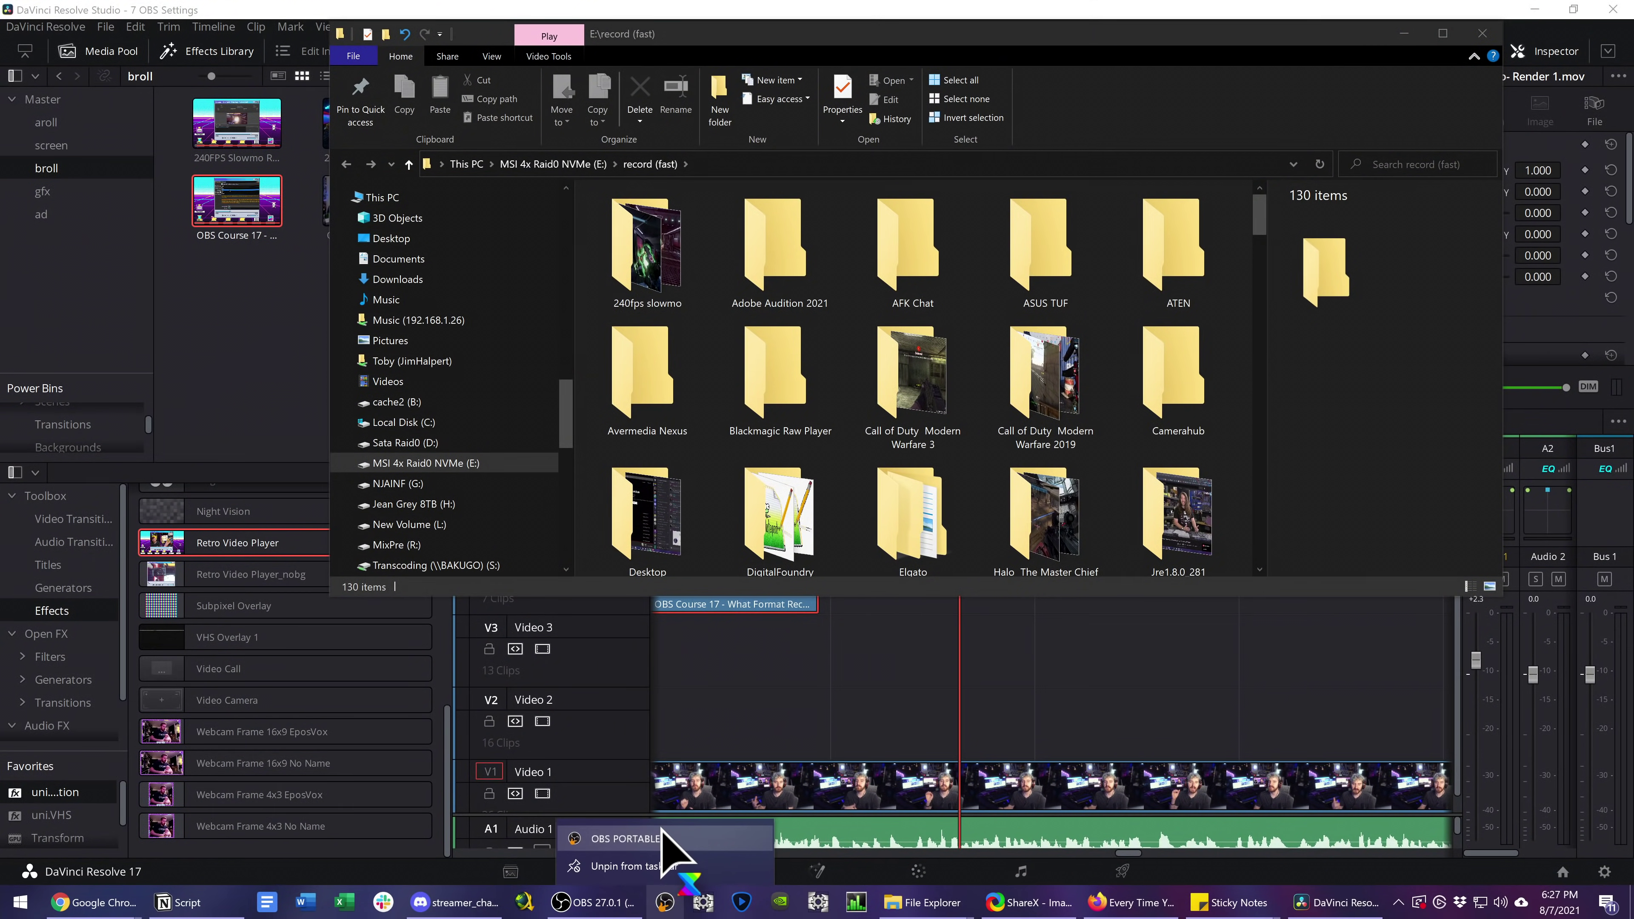
click(677, 816)
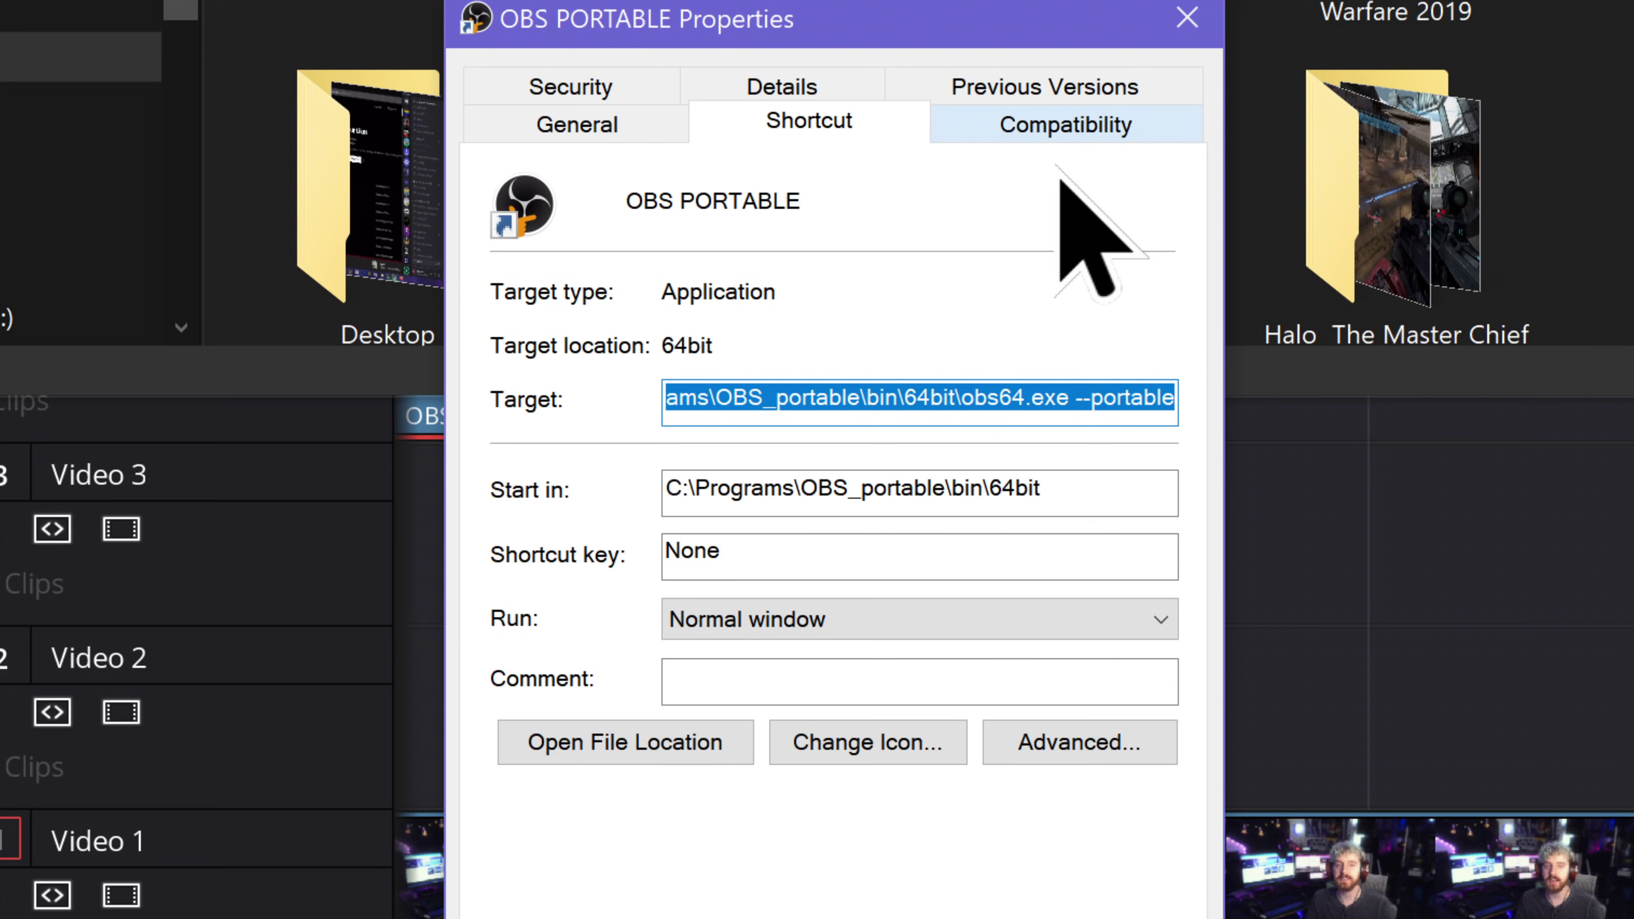
click(1063, 132)
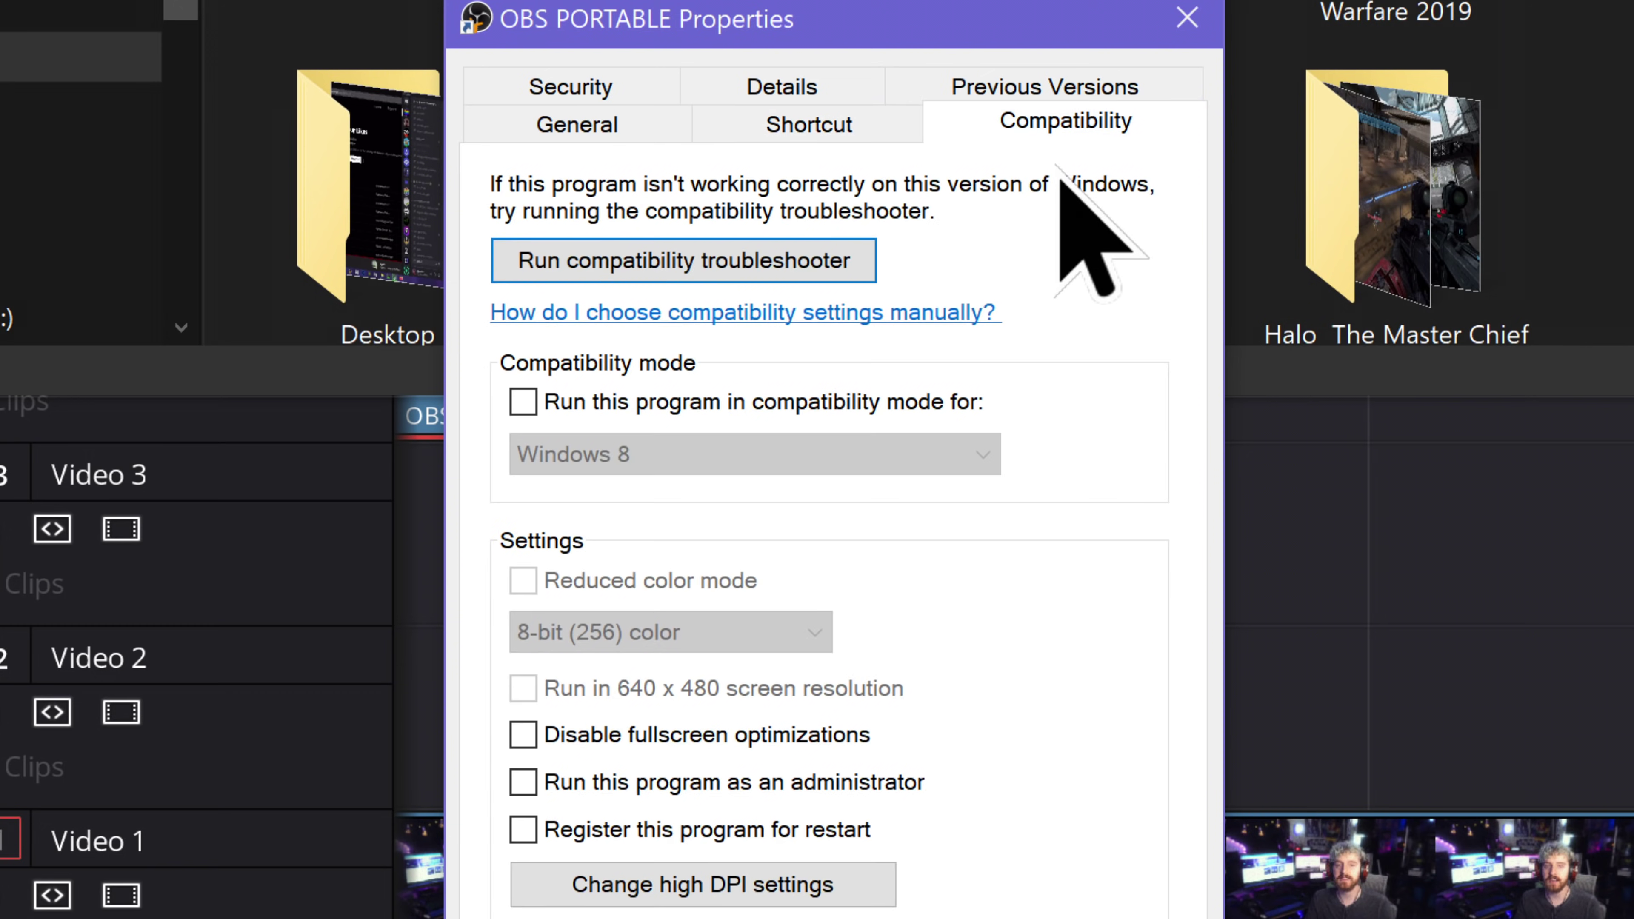